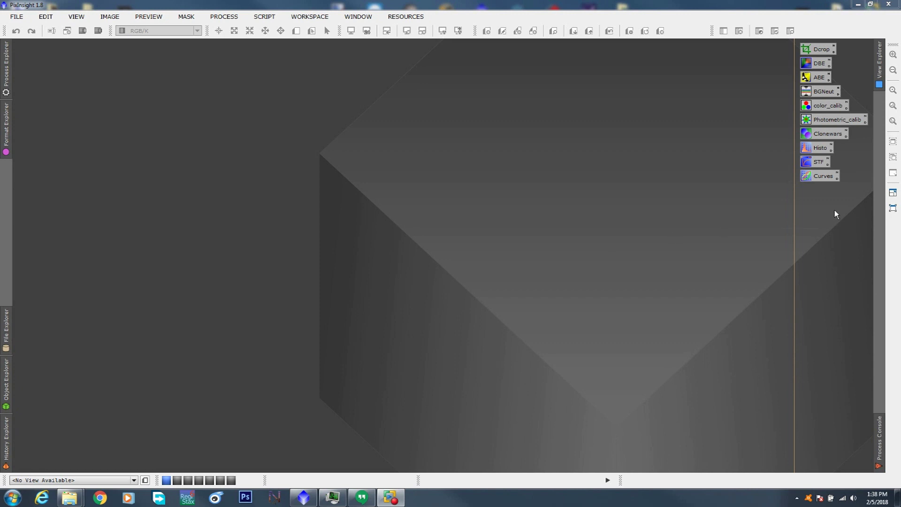
Step: Select and deselect the DBE–Curves process icons, then close the process list unused
left_click_drag(835, 210, 816, 71)
left_click(748, 116)
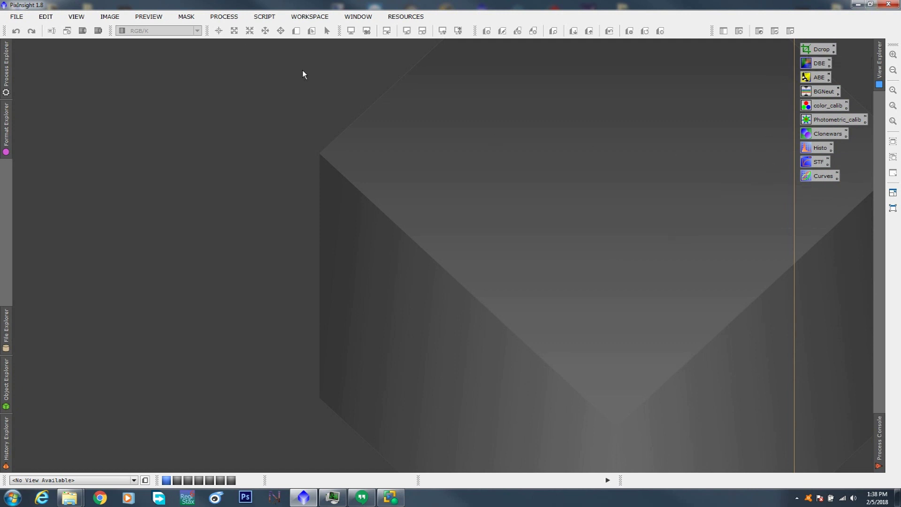
left_click(224, 17)
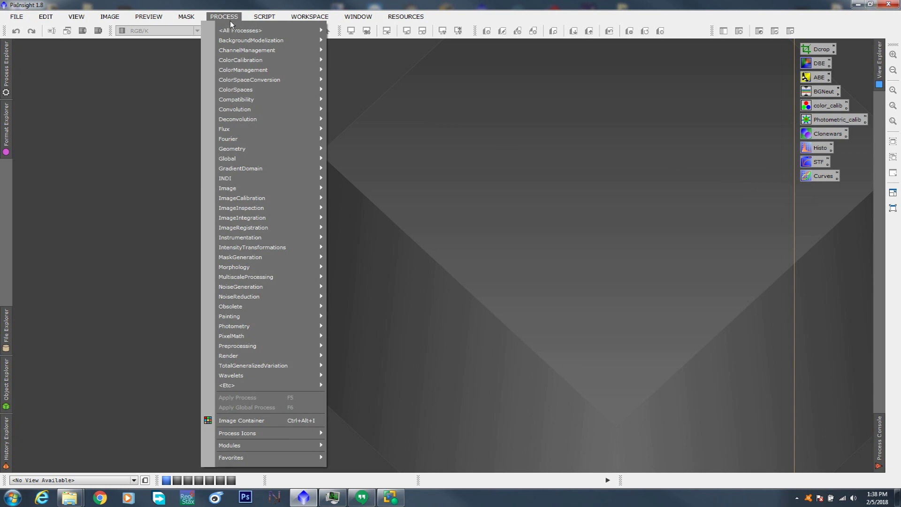
mouse_move(263, 30)
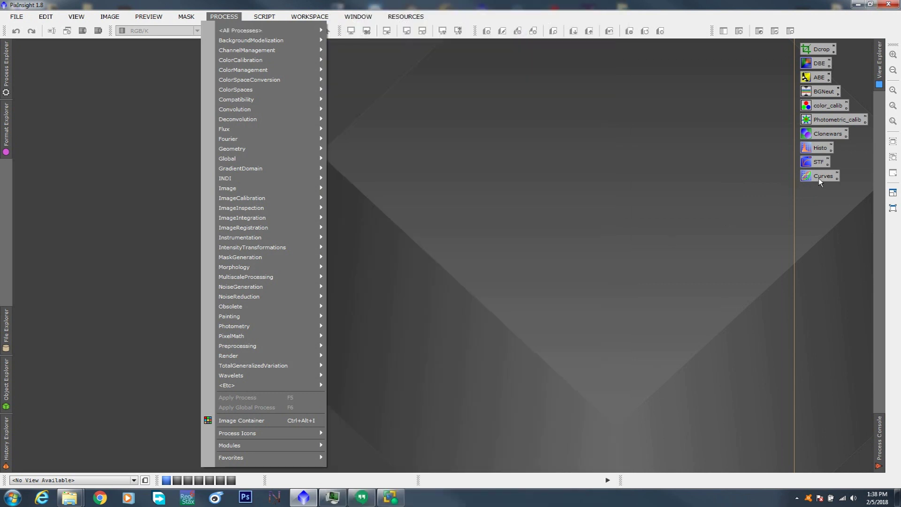
left_click(819, 177)
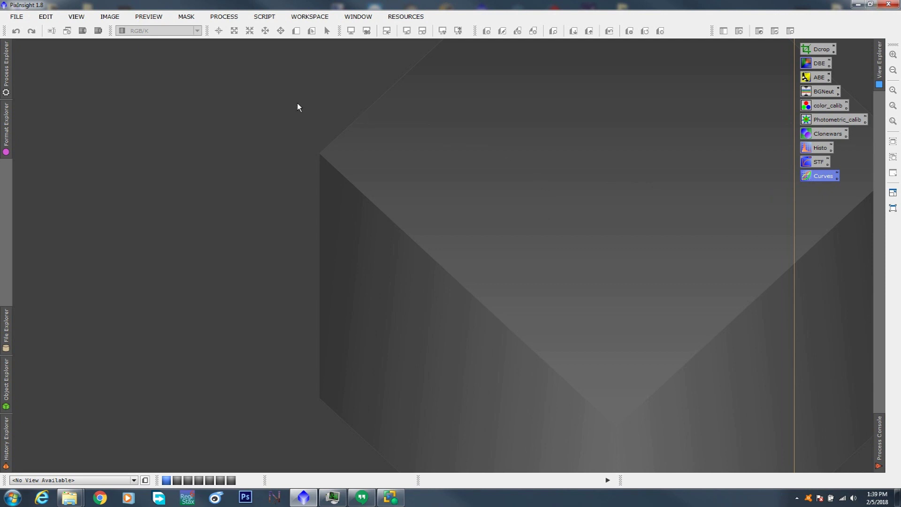
Step: Launch the Blink process and position its window in the middle of the workspace
left_click(224, 16)
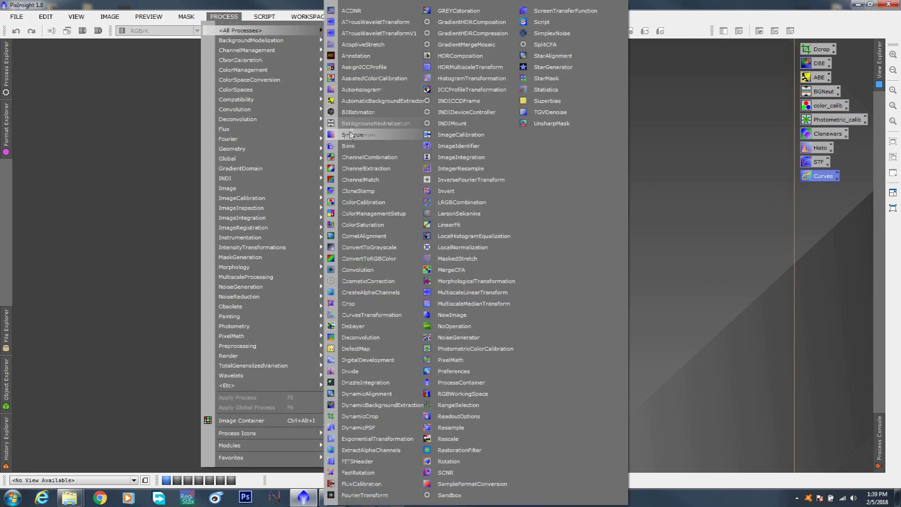
left_click(352, 145)
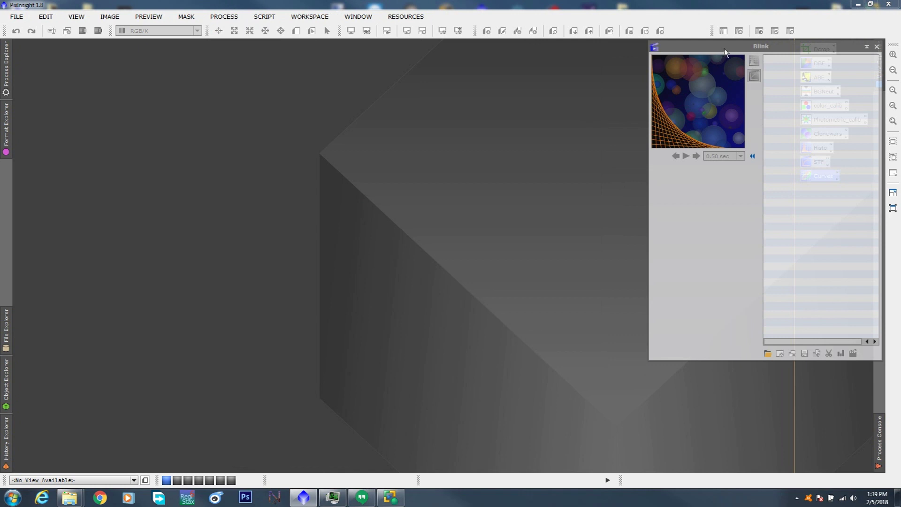
left_click_drag(725, 48, 429, 51)
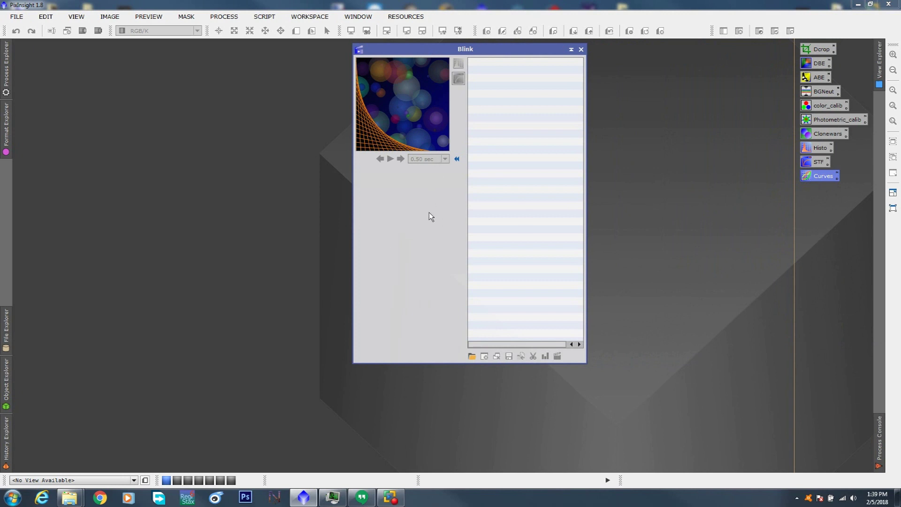
left_click_drag(470, 49, 400, 48)
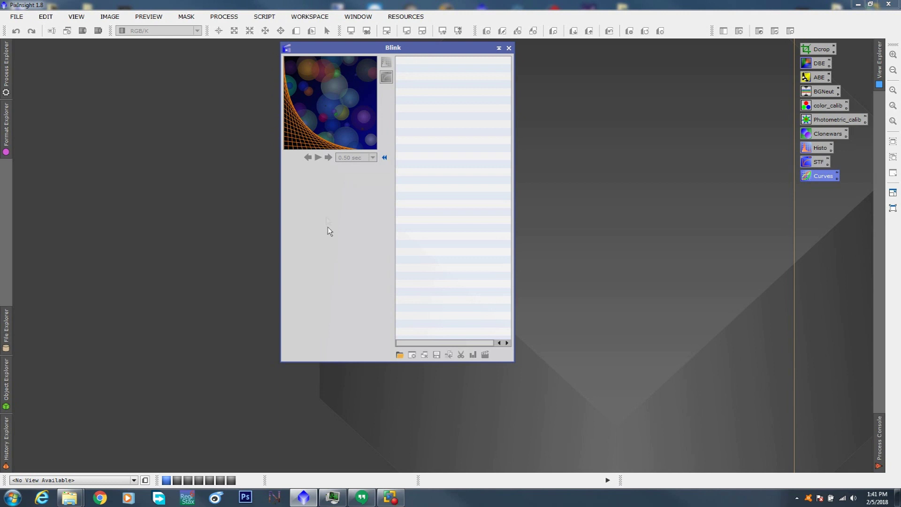
Step: Add all twelve Owl Nebula CR2 subframes to Blink through the Add Image Files dialog
left_click(400, 355)
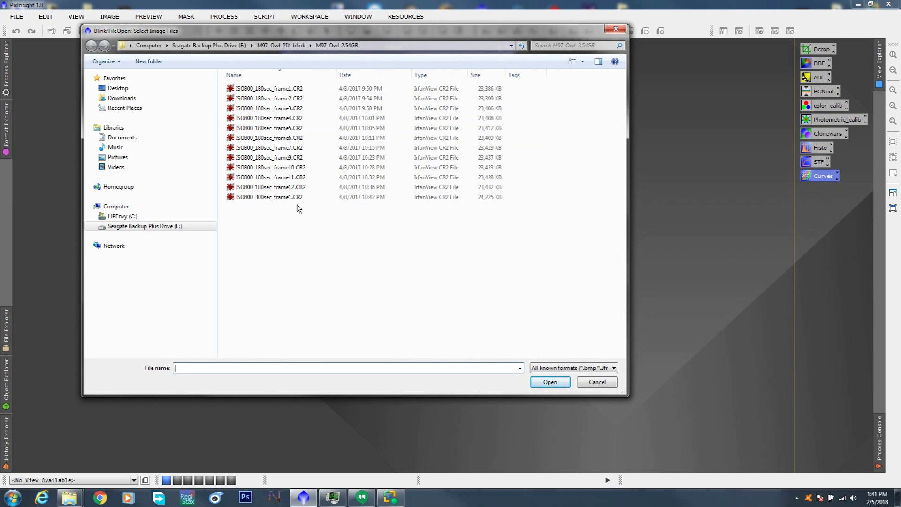
left_click_drag(298, 210, 258, 79)
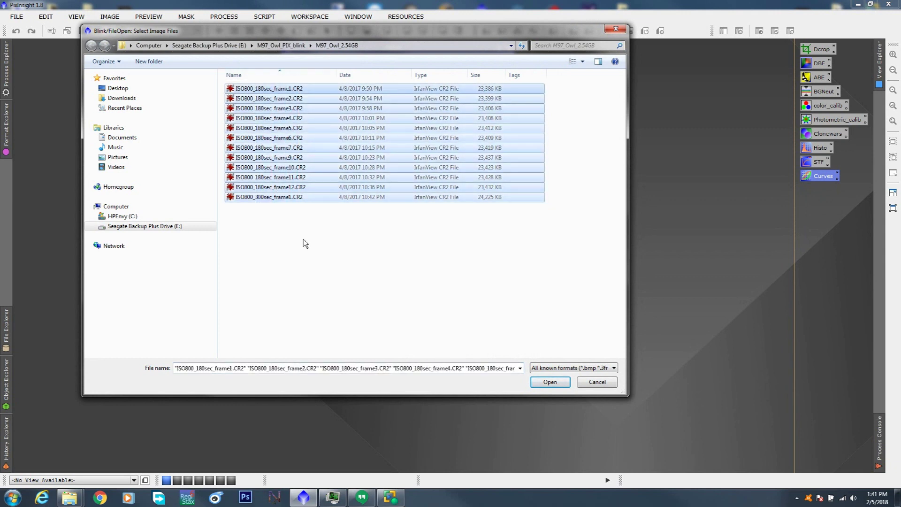
left_click(551, 382)
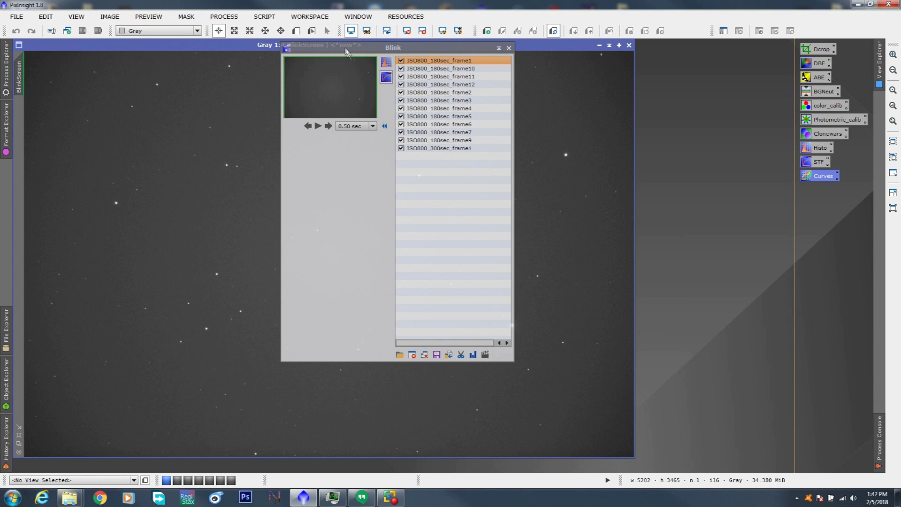
Step: Move Blink to the workspace's right edge and view the file-loading log in the Process Console
left_click_drag(346, 49, 704, 46)
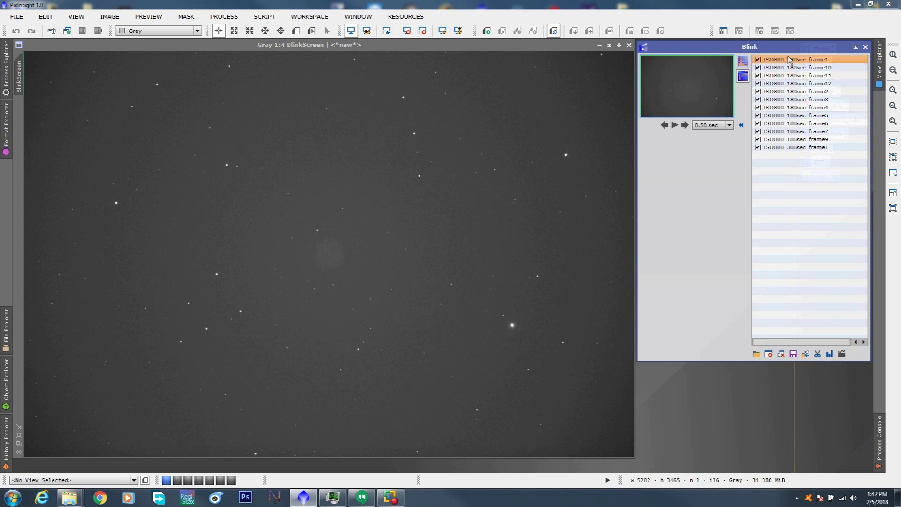
mouse_move(777, 157)
left_click(880, 435)
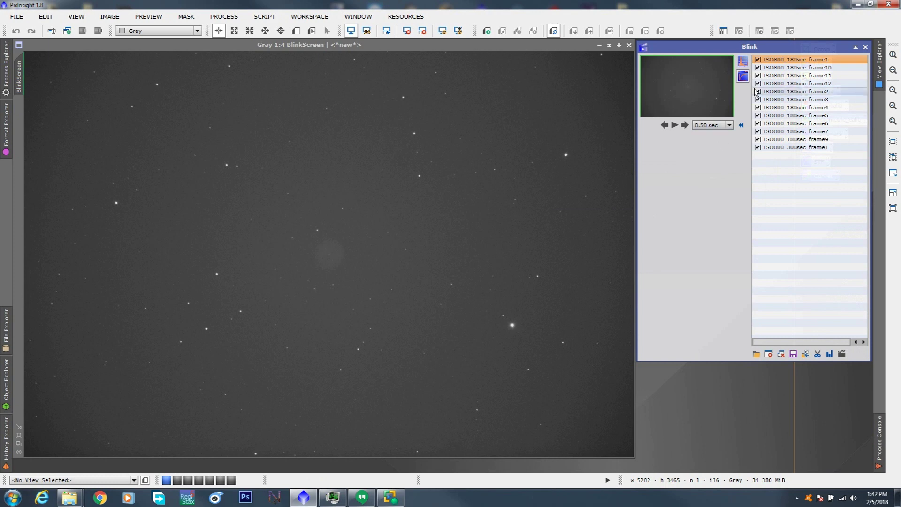
Step: Display frames 10, 11, 12 and 2, then step forward and return to frame1
left_click(781, 68)
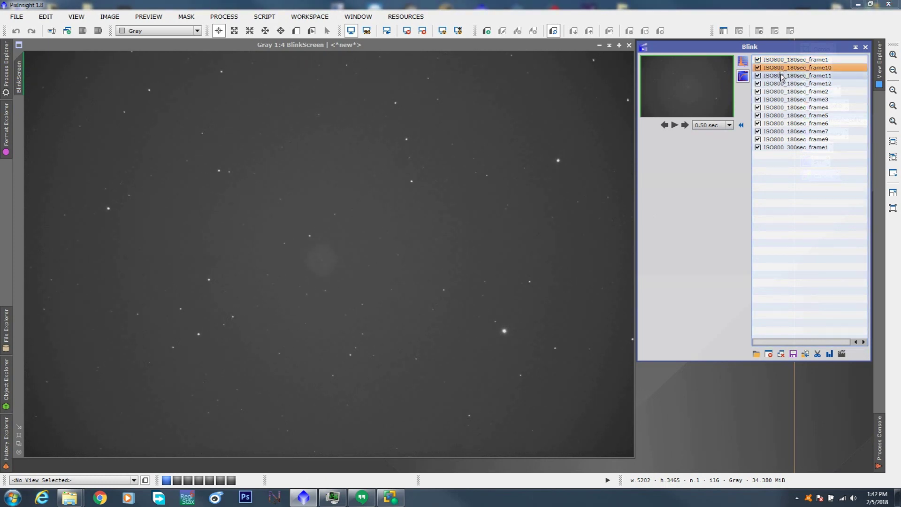
left_click(782, 76)
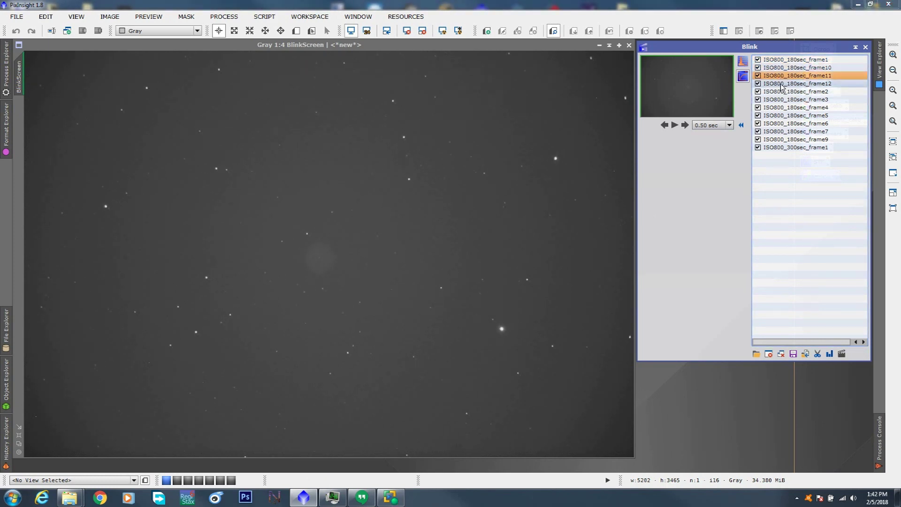
left_click(782, 84)
left_click(781, 92)
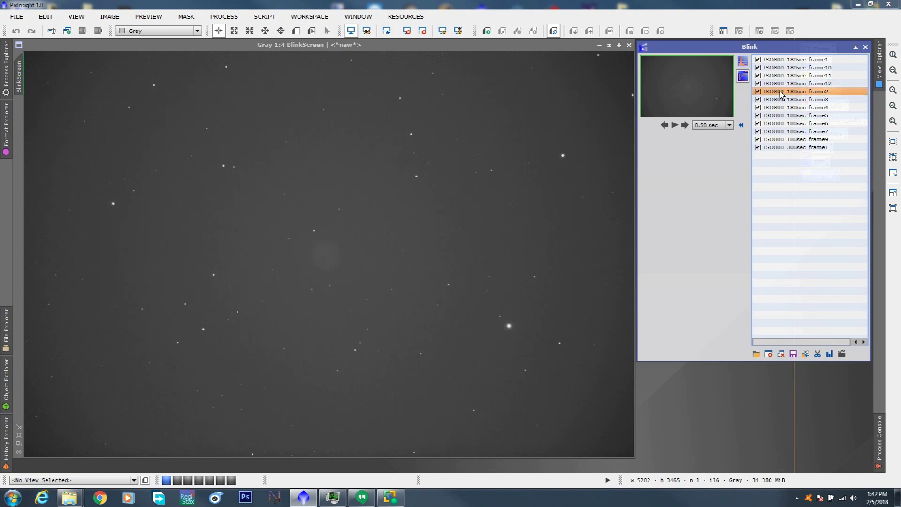
left_click(780, 62)
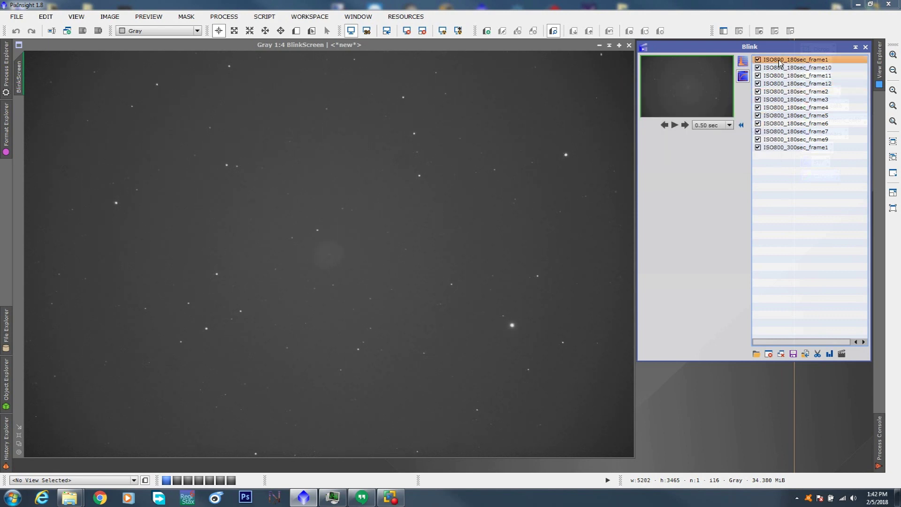
left_click(685, 125)
left_click(685, 125)
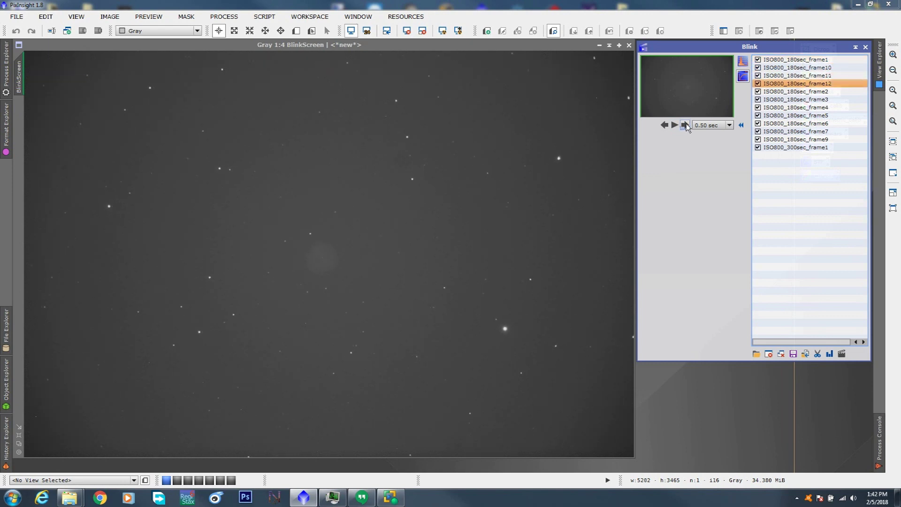
left_click(686, 125)
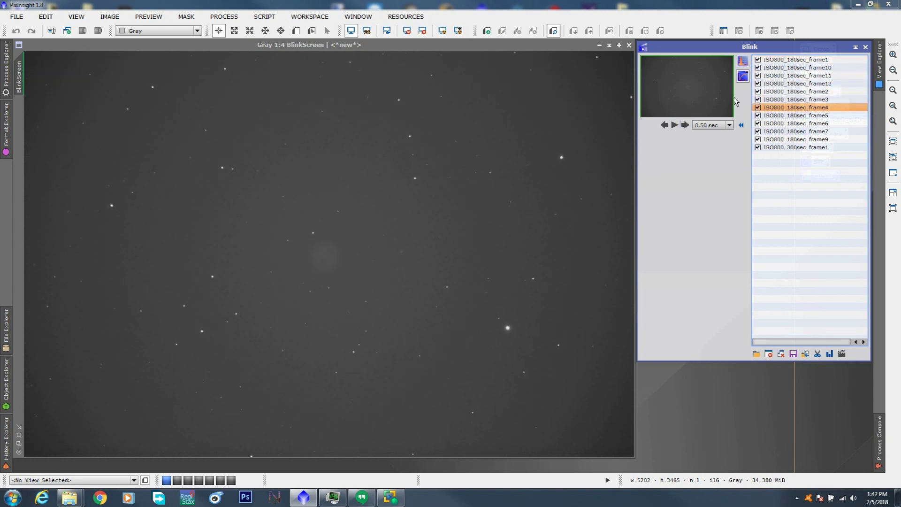
left_click(742, 125)
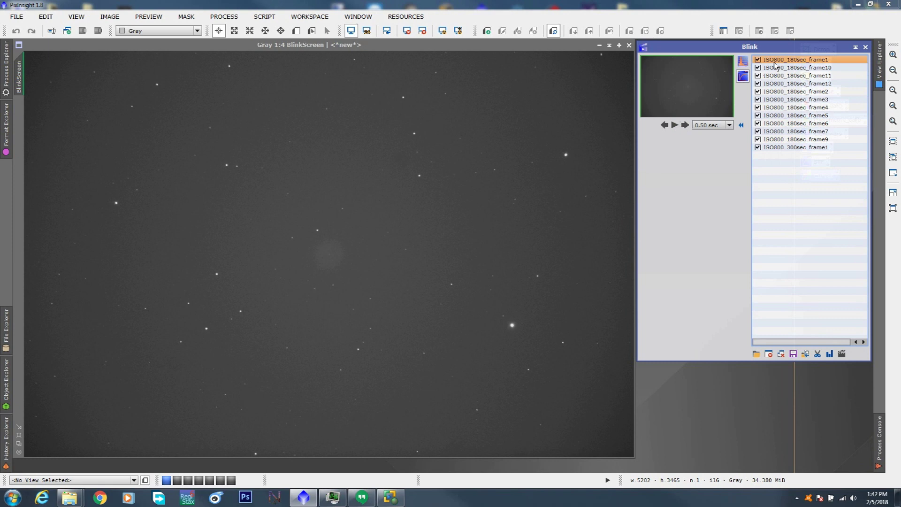
Step: Set the blink delay to 0.70 sec and play the subframes, stopping on frame6
left_click(732, 124)
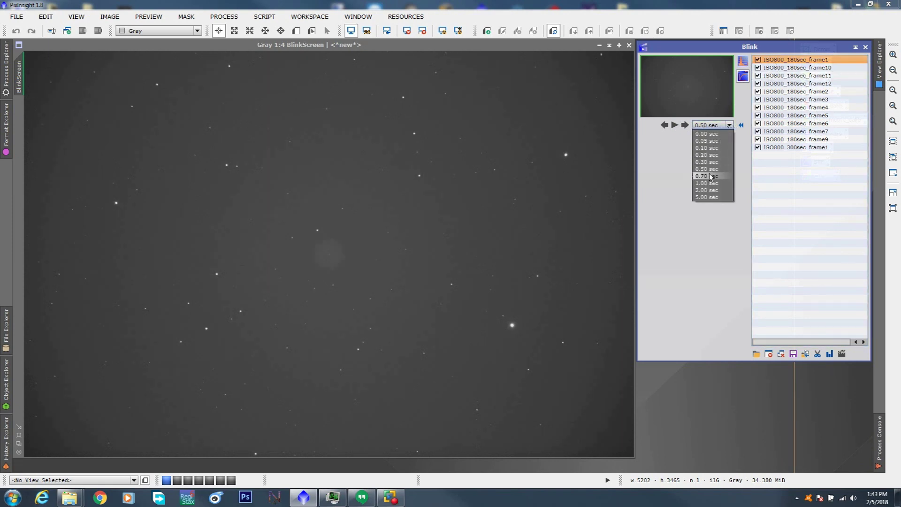
left_click(707, 176)
left_click(675, 125)
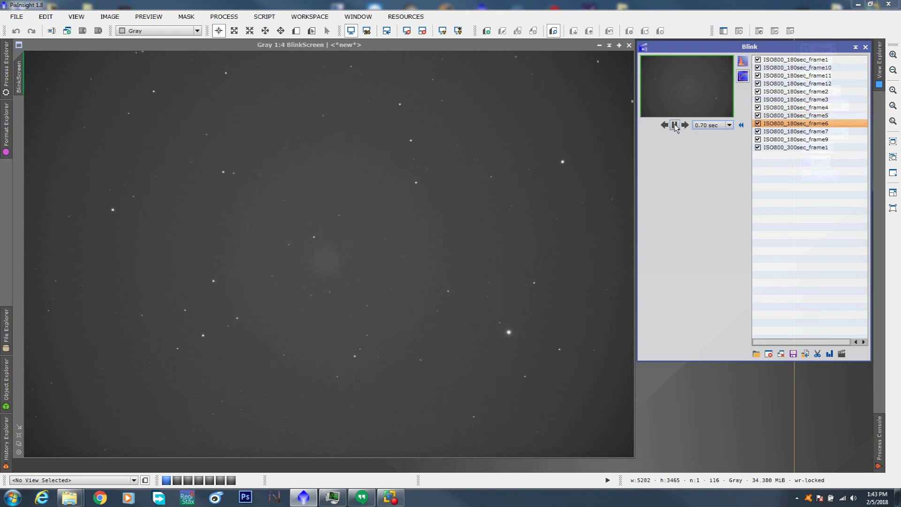
left_click(675, 125)
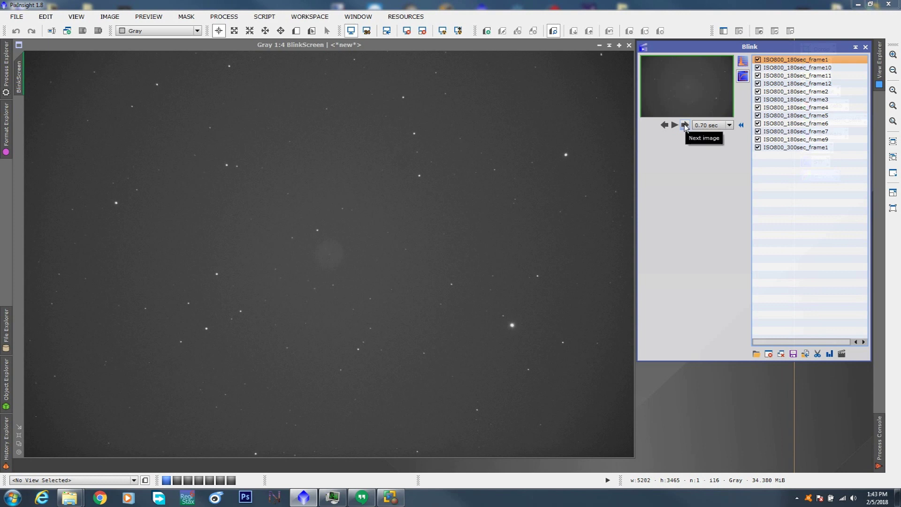
Step: Step forward through every subframe, from frame10 to the 300-second frame
left_click(685, 126)
left_click(685, 125)
left_click(685, 125)
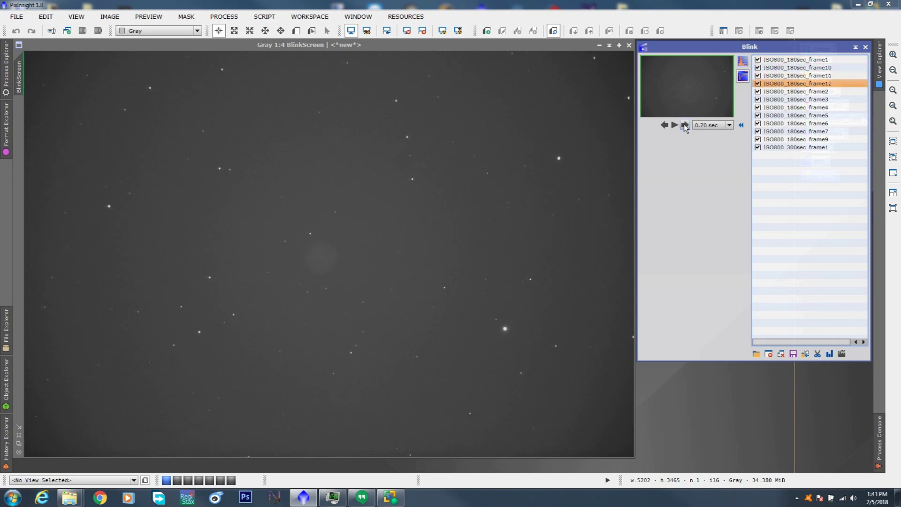
left_click(684, 125)
left_click(685, 126)
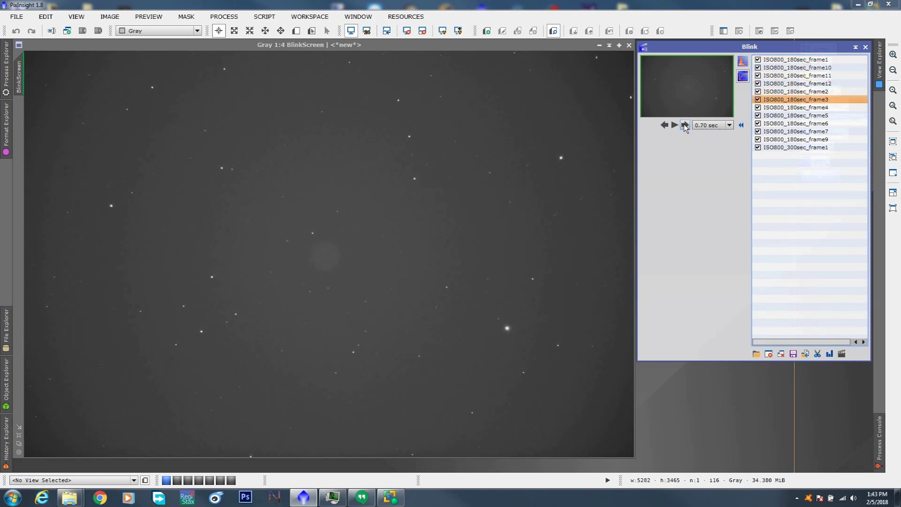
left_click(685, 125)
left_click(684, 126)
left_click(685, 126)
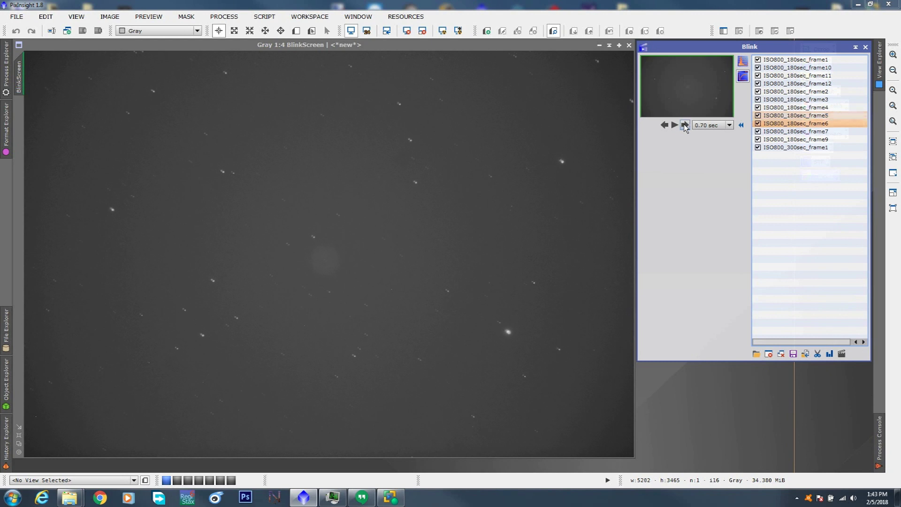
left_click(684, 125)
left_click(685, 126)
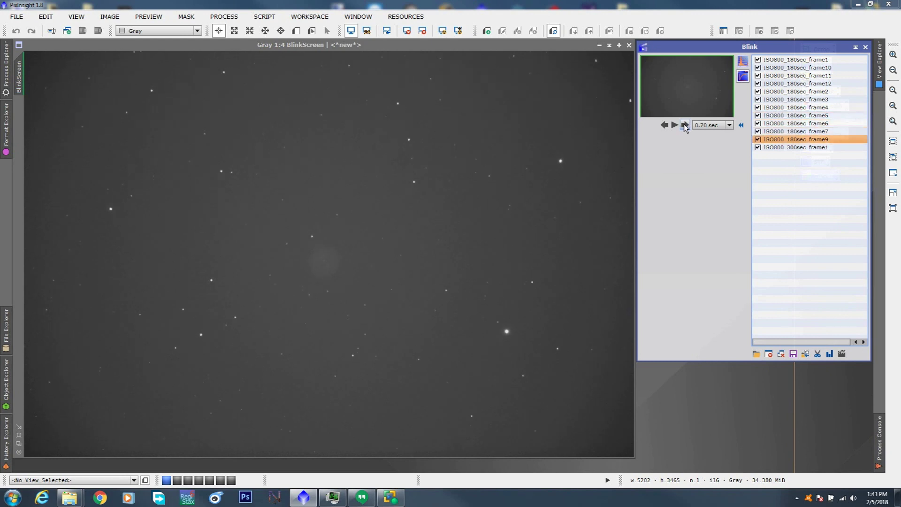
left_click(684, 125)
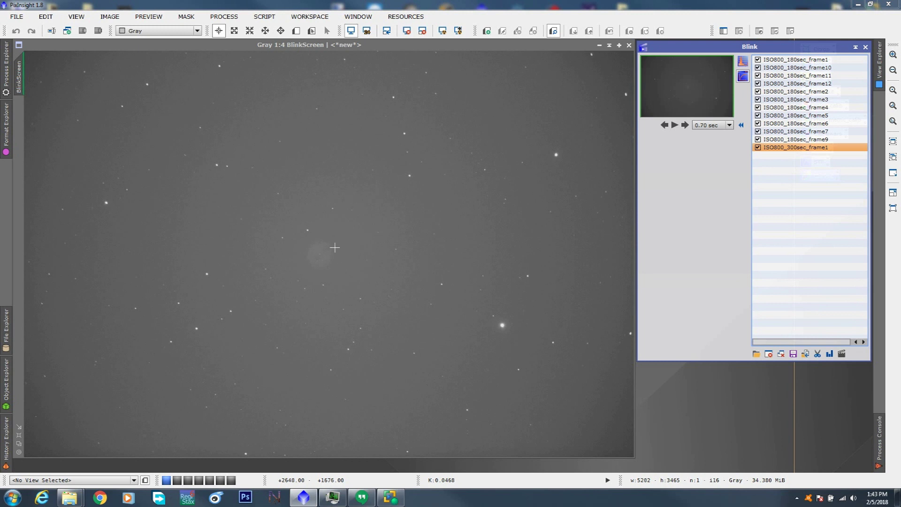
Step: Compare the 300-second frame against frame9 and earlier 180-second frames by stepping back
left_click(780, 140)
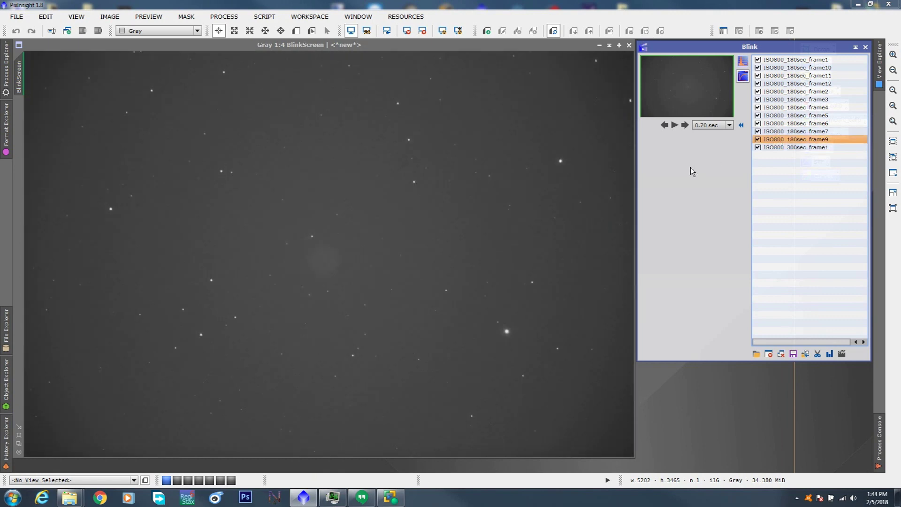
left_click(664, 125)
left_click(663, 125)
left_click(664, 125)
left_click(664, 125)
left_click(663, 124)
left_click(664, 125)
left_click(664, 125)
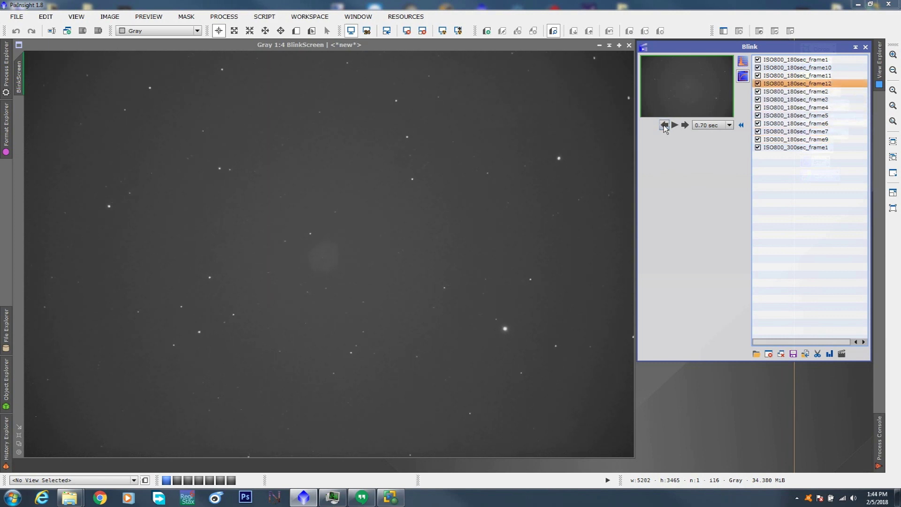
left_click(664, 125)
left_click(664, 125)
left_click(664, 125)
left_click(663, 125)
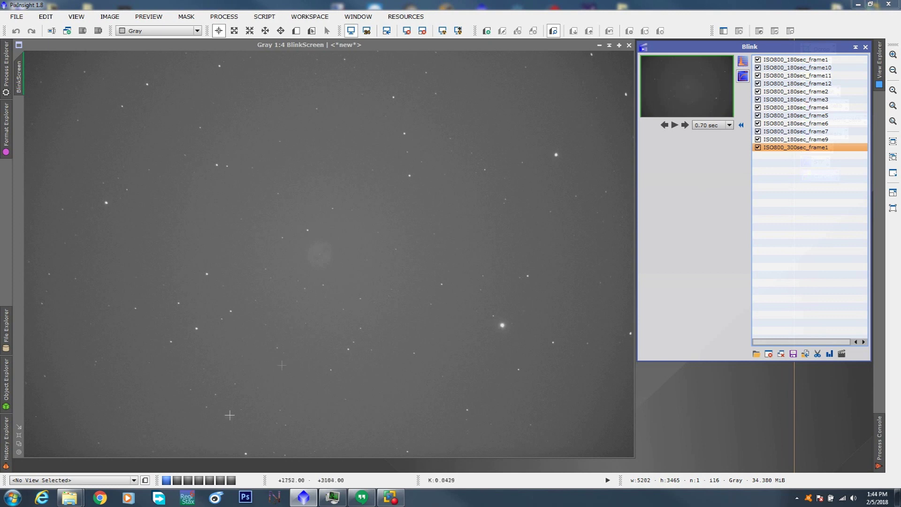
Step: Open M97_Owl_PIX_blink\M97_Owl_2.54GB on drive E in Details view with full file names
mouse_move(78, 500)
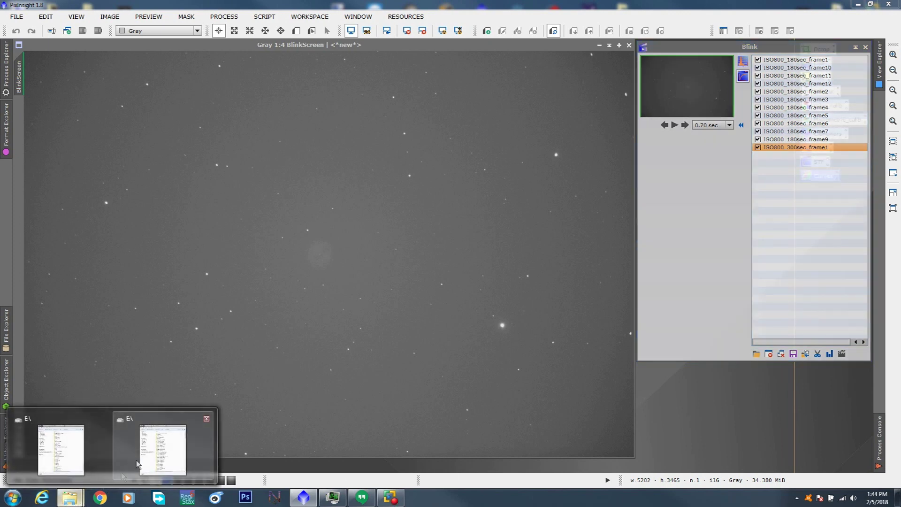
left_click(150, 451)
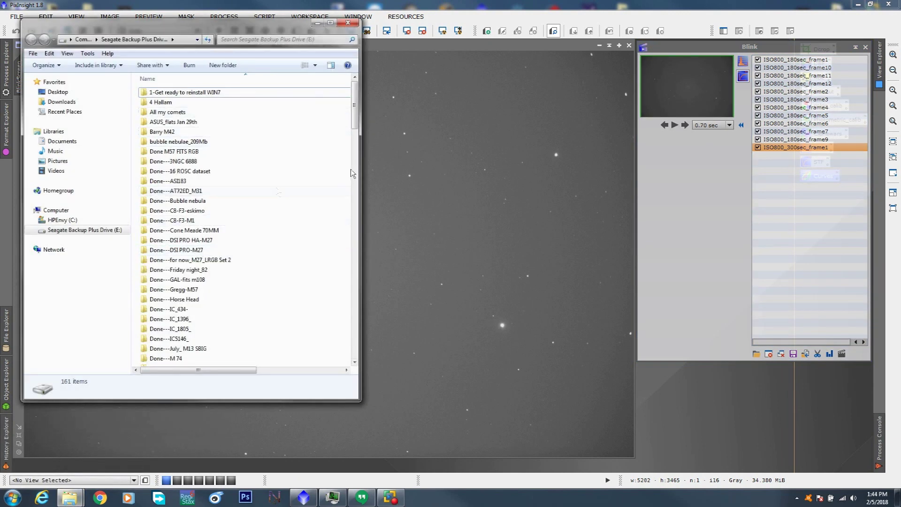
left_click_drag(355, 118, 355, 345)
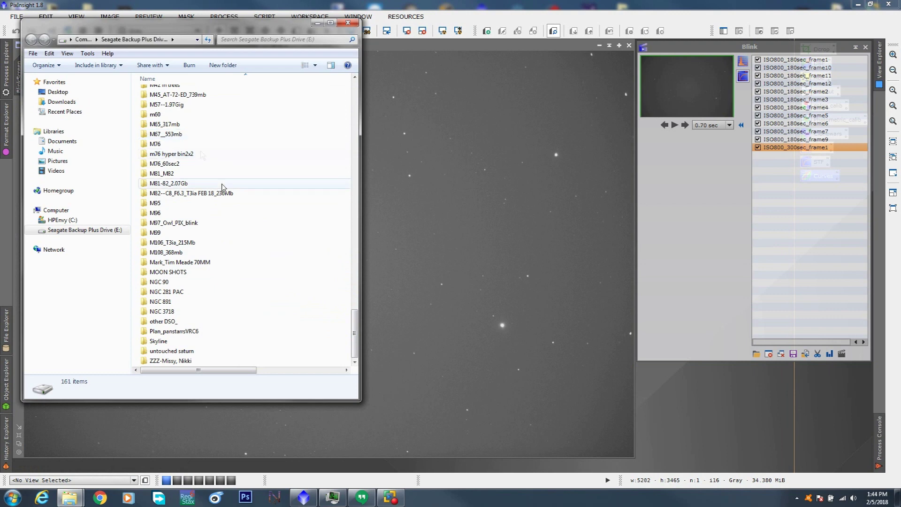
double_click(179, 223)
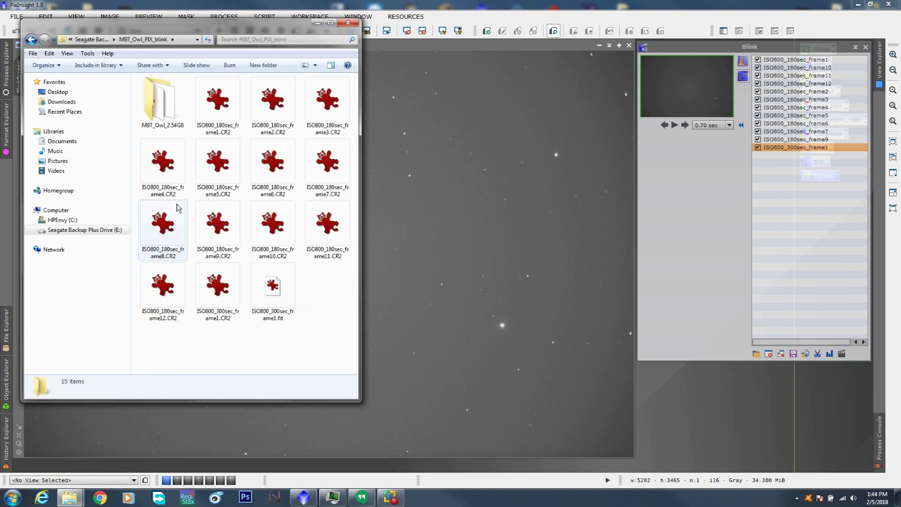
double_click(152, 104)
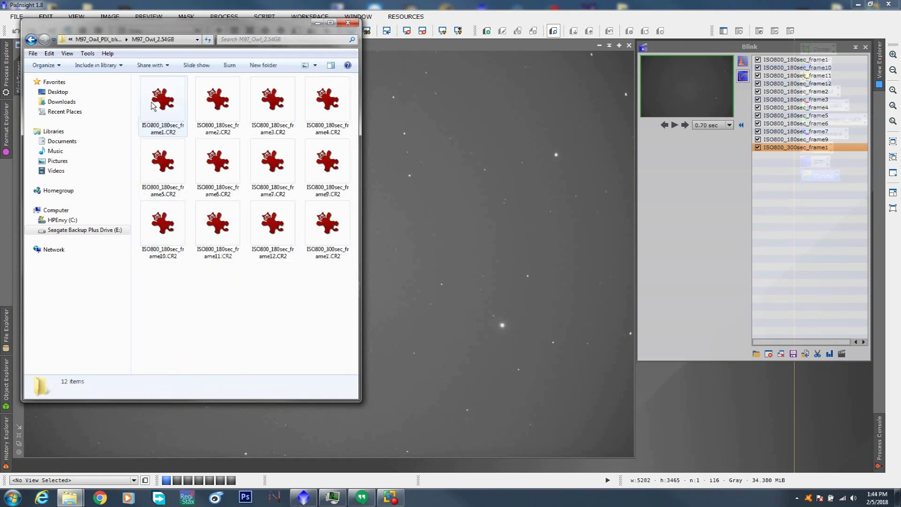
left_click(315, 65)
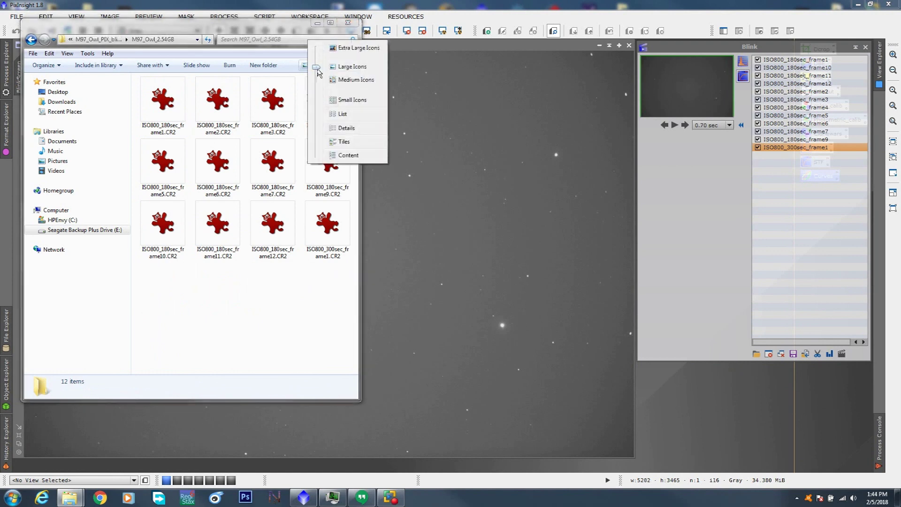
left_click(347, 129)
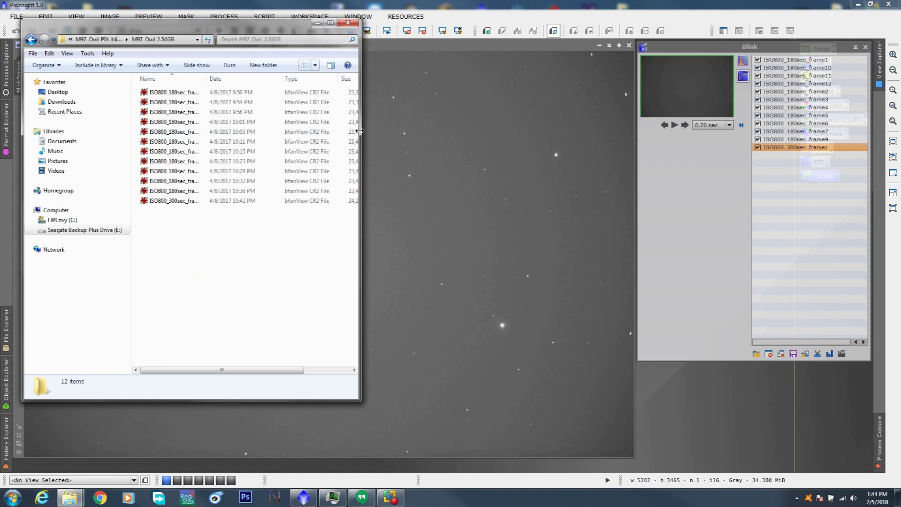
left_click_drag(360, 131, 555, 131)
left_click_drag(251, 79, 328, 80)
left_click(212, 92)
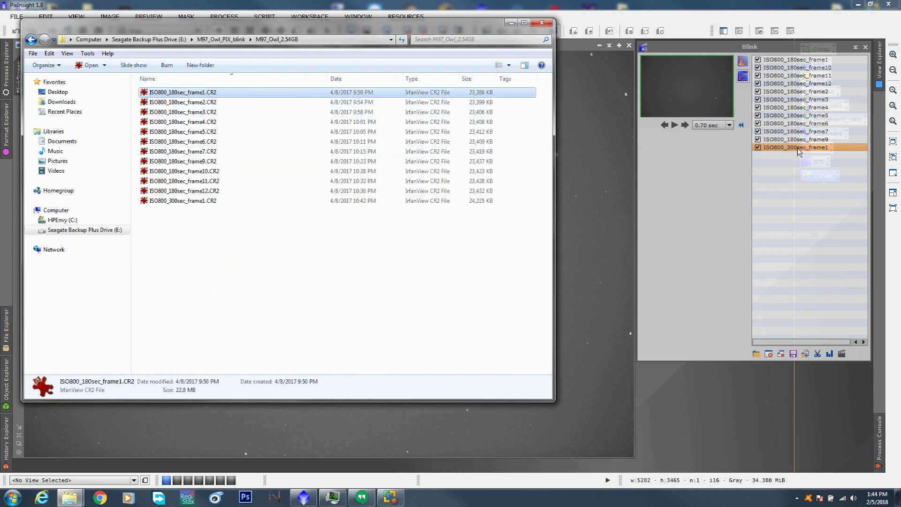
Step: Show the parent M97_Owl_PIX_blink folder in Details view, then reopen M97_Owl_2.54GB
left_click(32, 40)
left_click(508, 66)
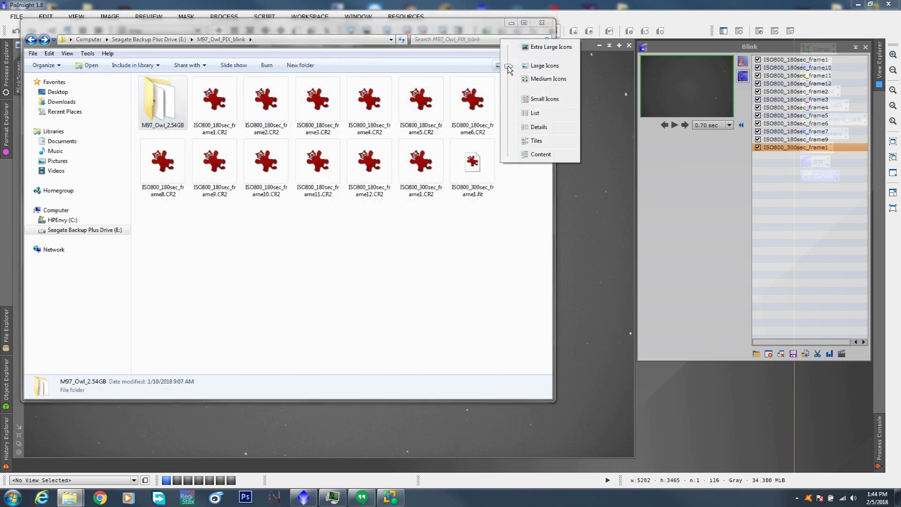
left_click(524, 127)
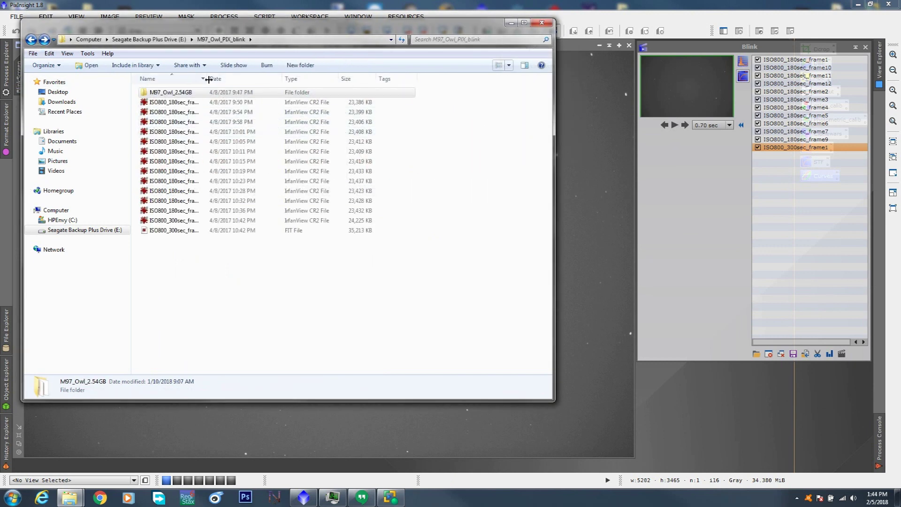
left_click_drag(209, 80, 278, 81)
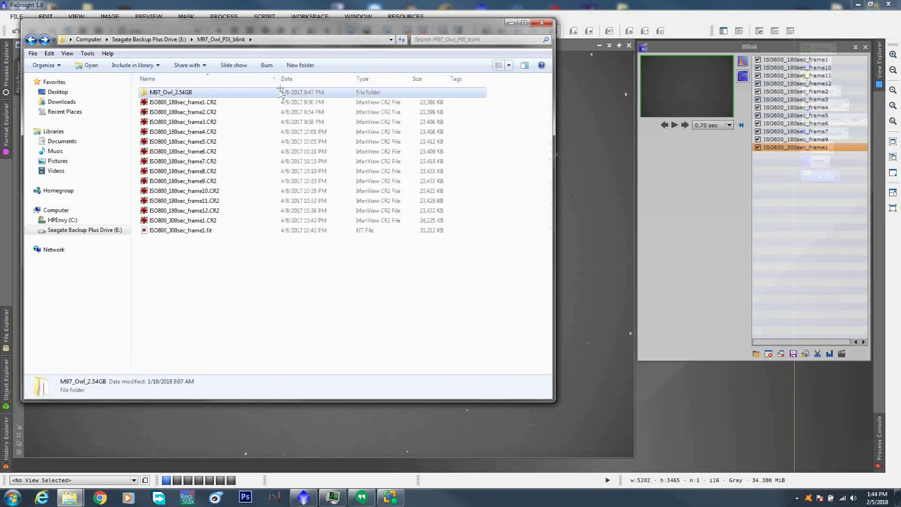
double_click(177, 94)
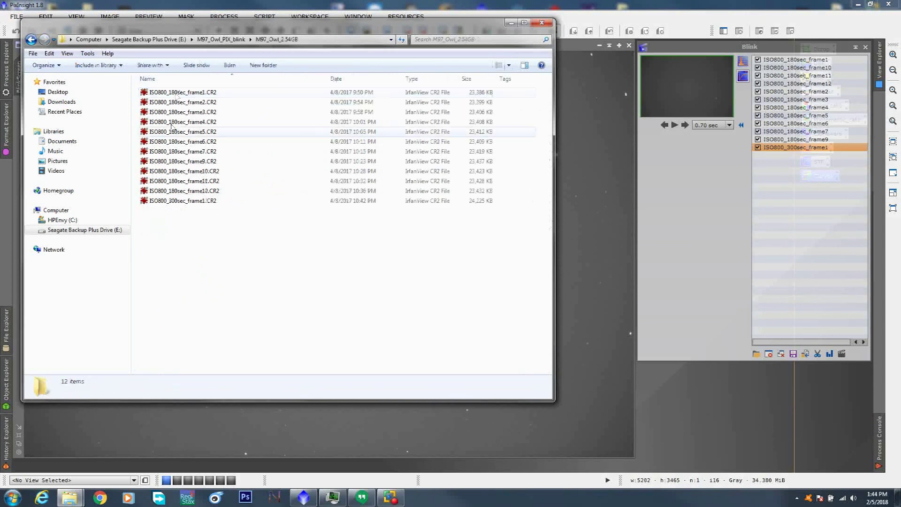
Step: Select ISO800_300sec_frame1.CR2 and view its context menu without deleting anything
left_click(179, 201)
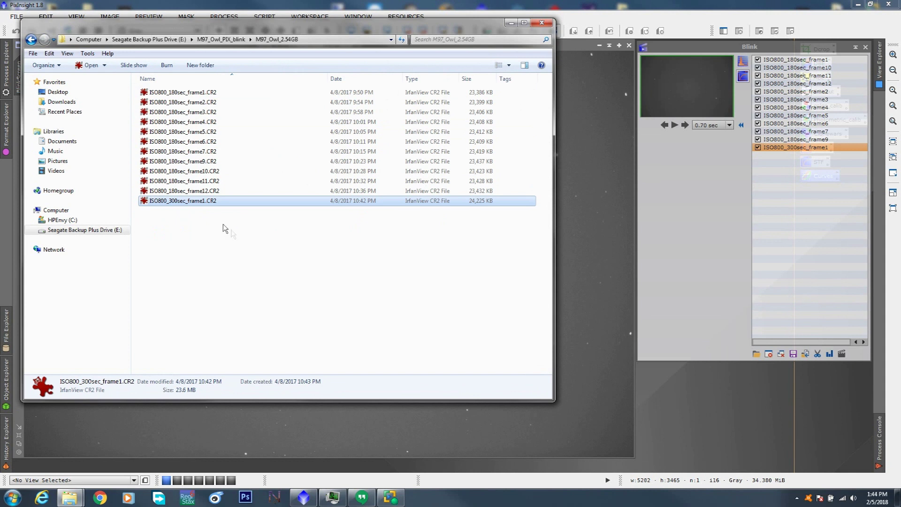
right_click(188, 201)
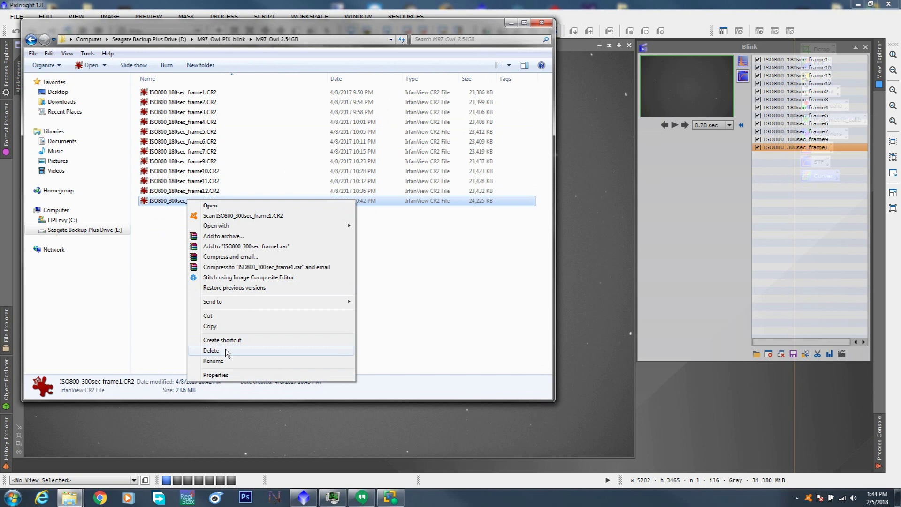
left_click(413, 260)
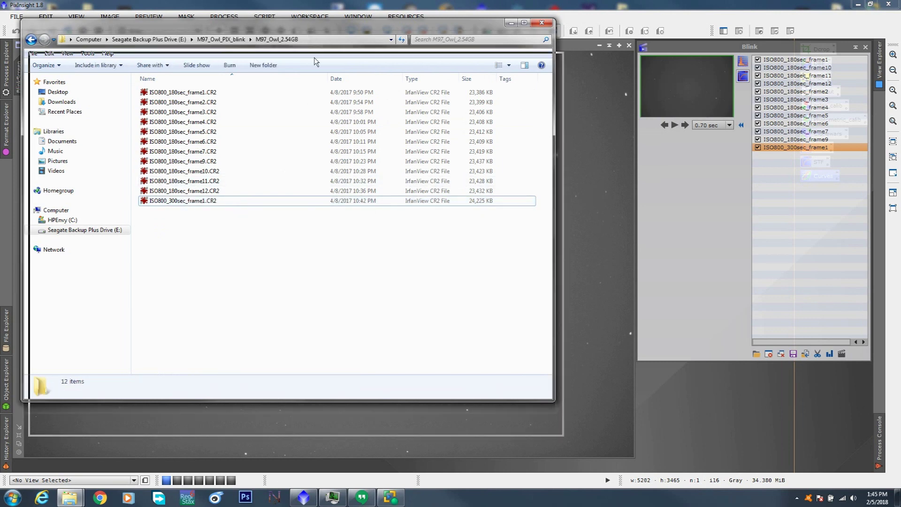
left_click_drag(308, 27, 316, 61)
Step: Uncheck ISO800_300sec_frame1 in the Blink list and choose a destination folder for moving files
left_click(519, 58)
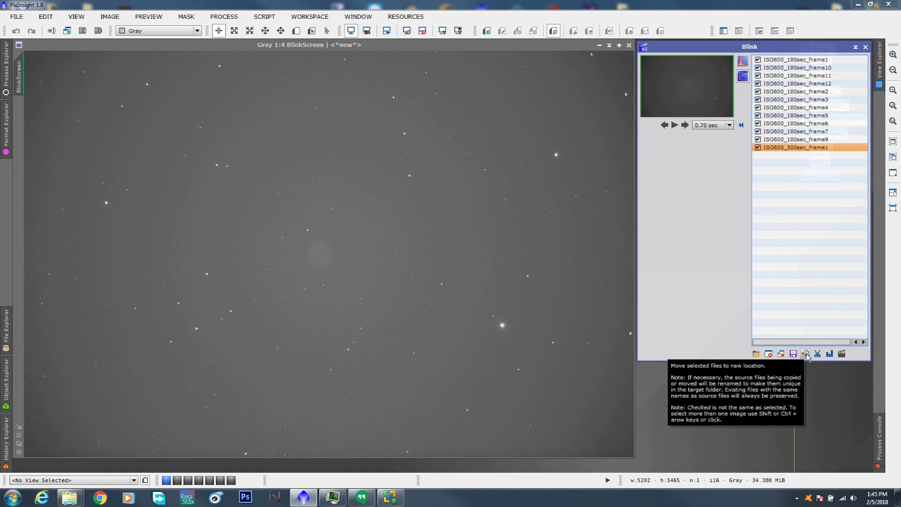
left_click(758, 148)
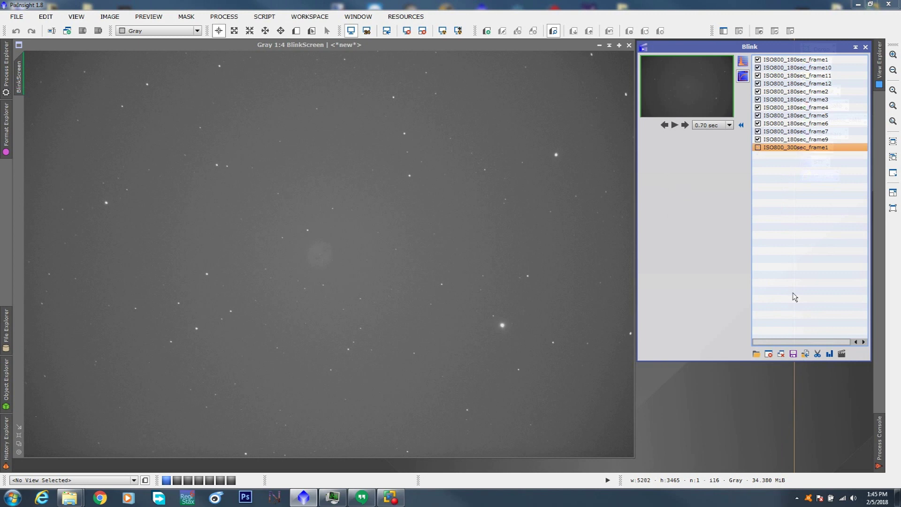
left_click(805, 354)
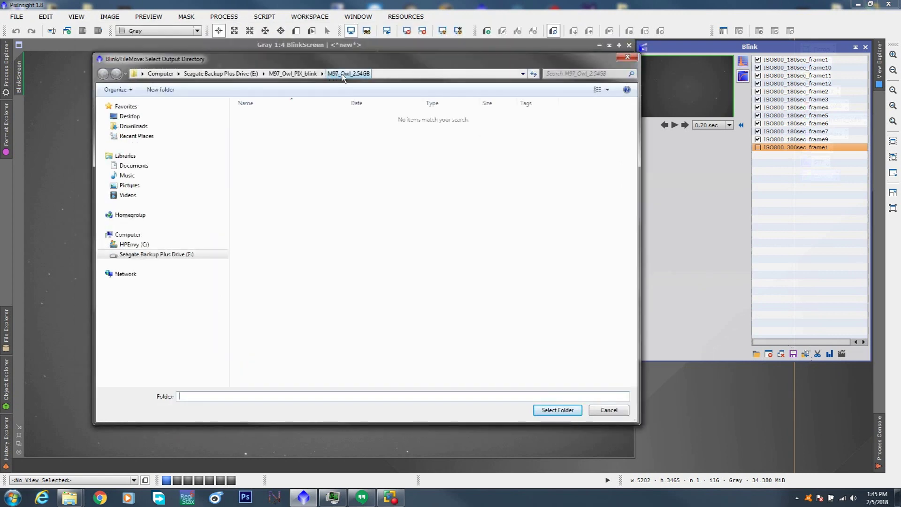
Step: Create a Junk folder in M97_Owl_2.54GB and move the 300-second frame into it
left_click(160, 90)
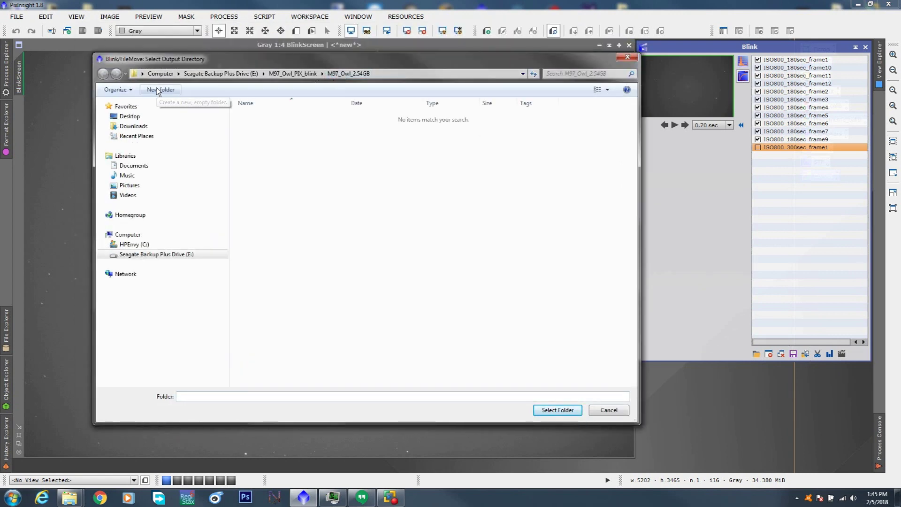
type("Junk")
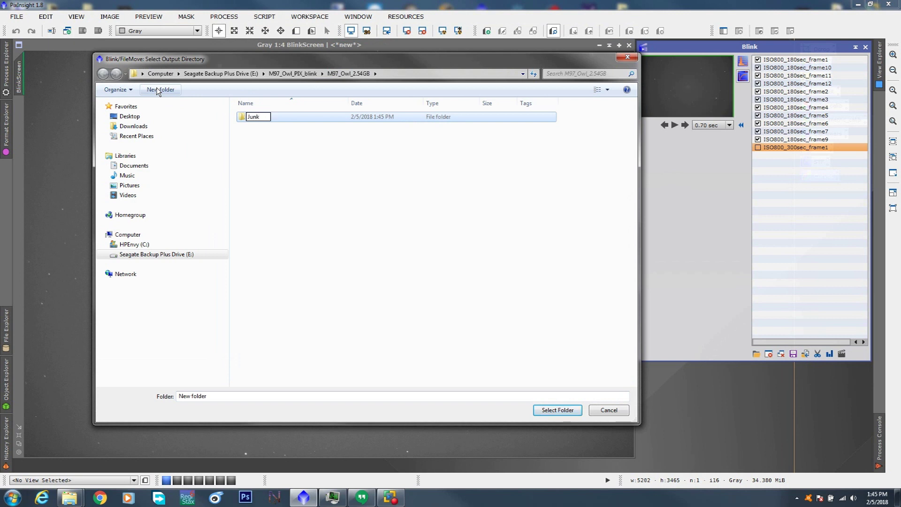
key("Return")
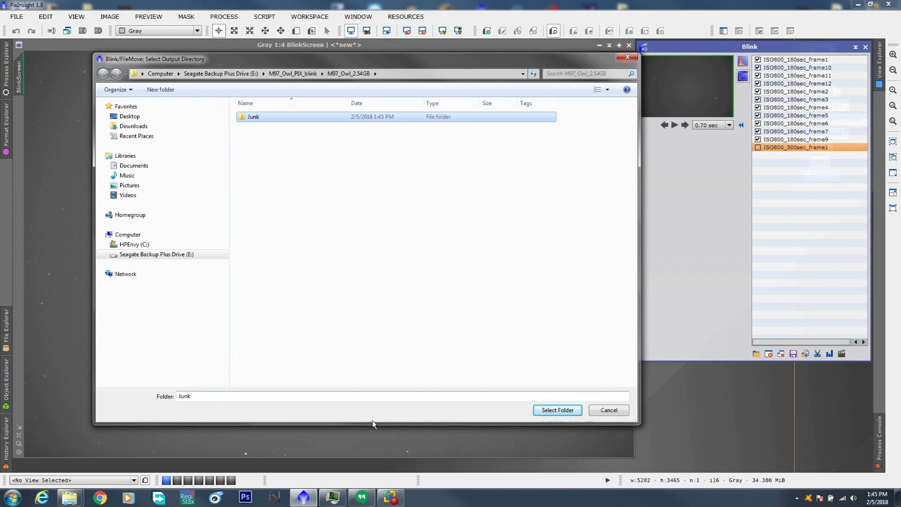
left_click(553, 412)
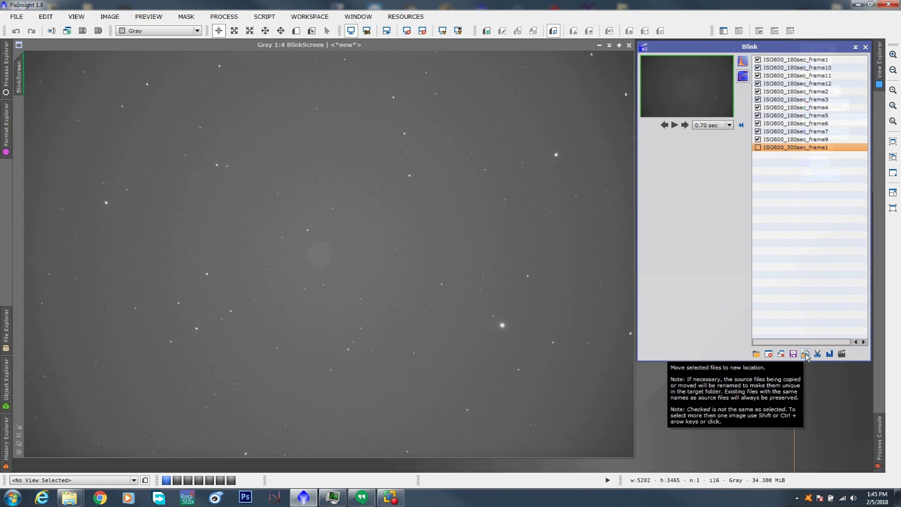
Step: Bring the M97_Owl_2.54GB Explorer window forward and check inside the Junk folder
left_click(68, 501)
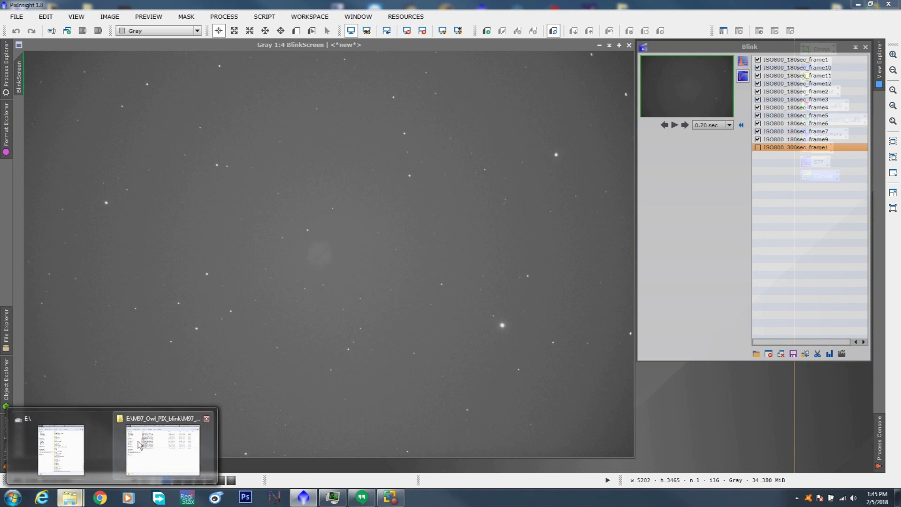
left_click(139, 445)
left_click(175, 128)
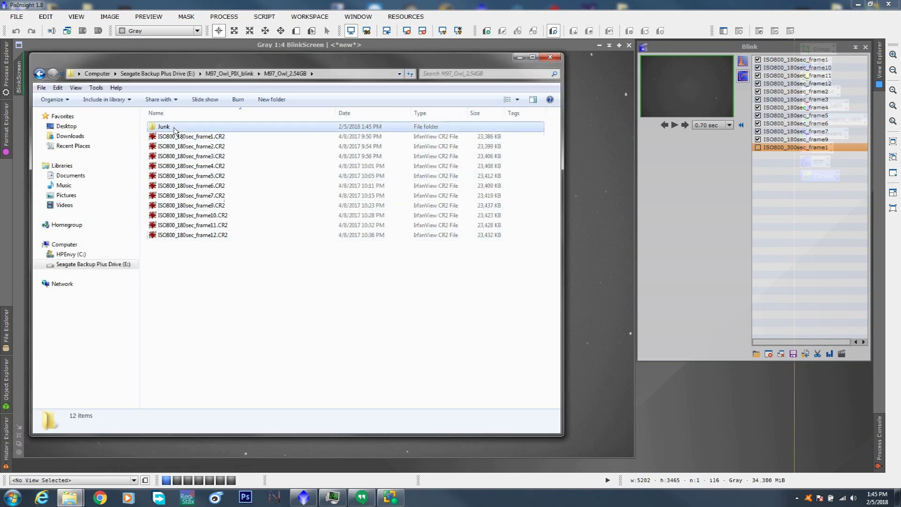
double_click(174, 128)
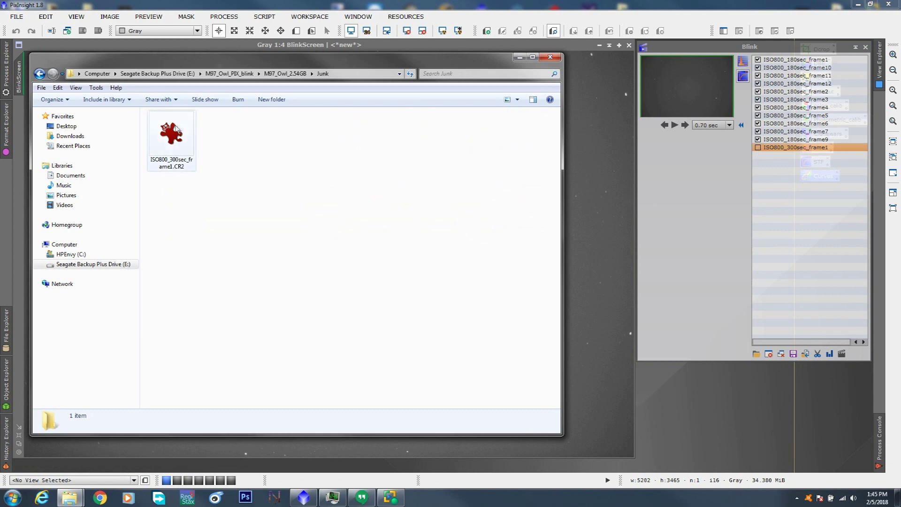
left_click_drag(281, 63, 300, 62)
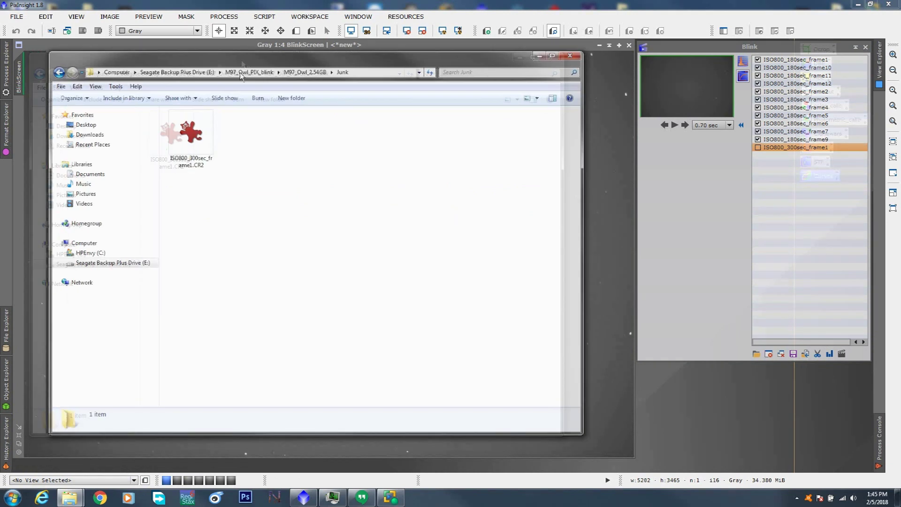
left_click(300, 74)
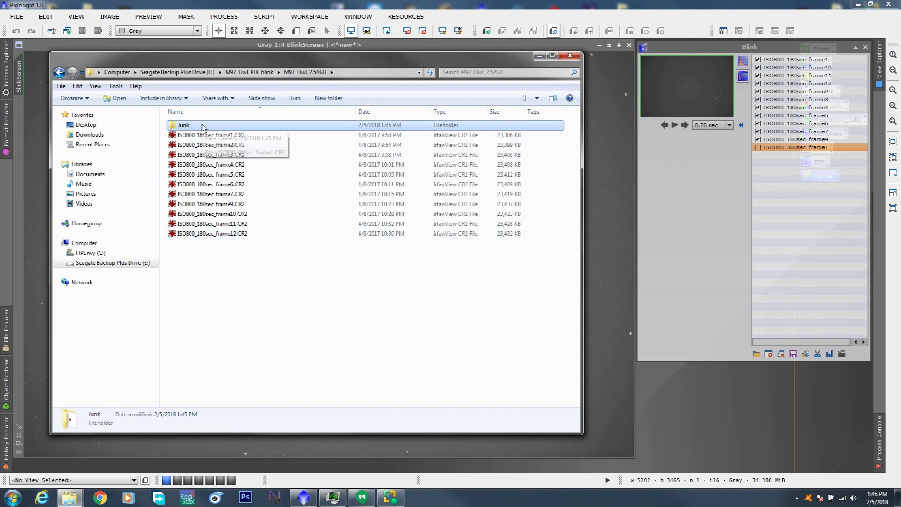
Step: Select and deselect the eleven 180-second CR2 files, recheck Junk, then hide Explorer
left_click(229, 240)
left_click_drag(228, 246, 199, 136)
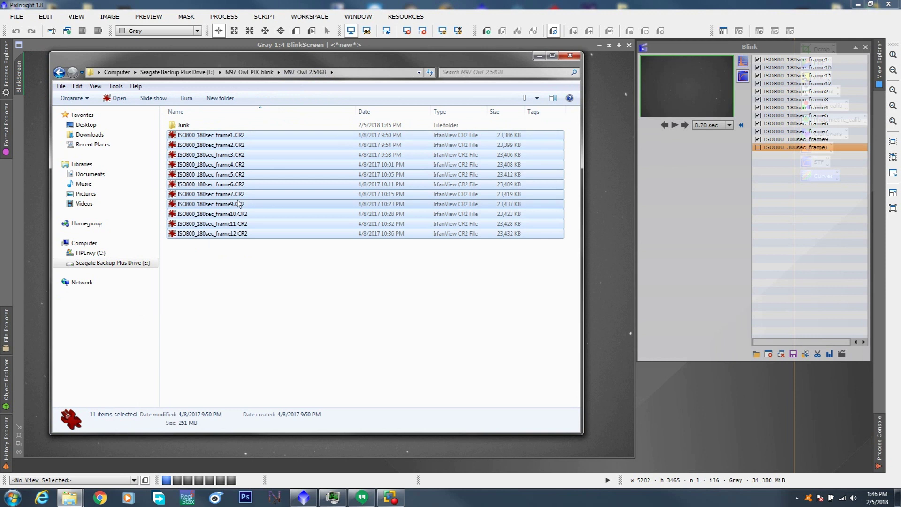
left_click(299, 288)
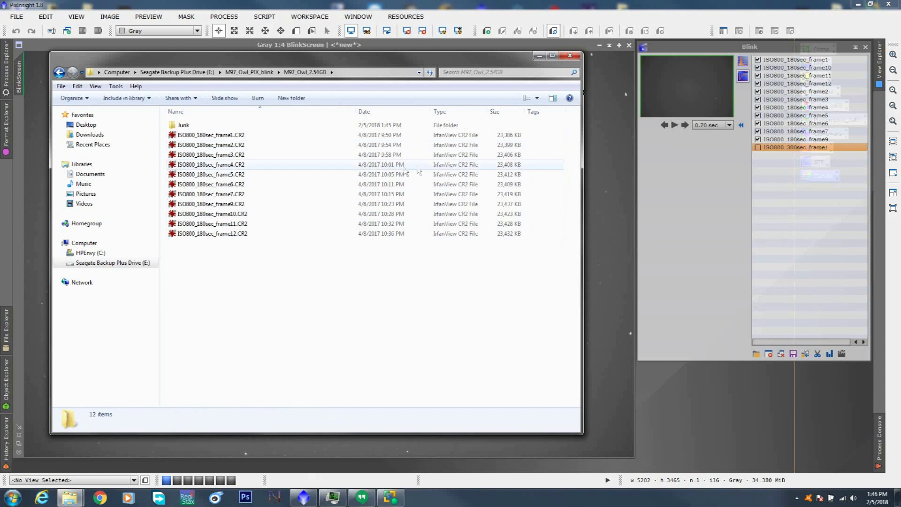
double_click(183, 124)
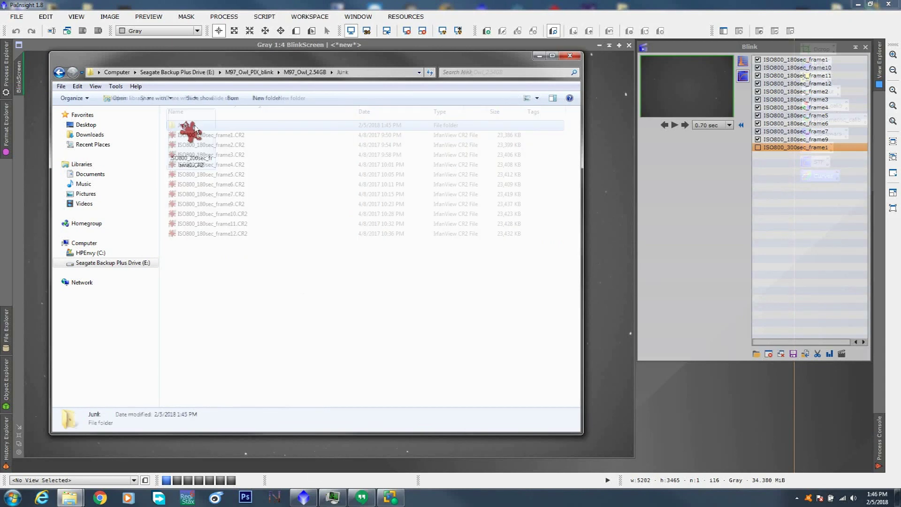
left_click(59, 71)
left_click(539, 57)
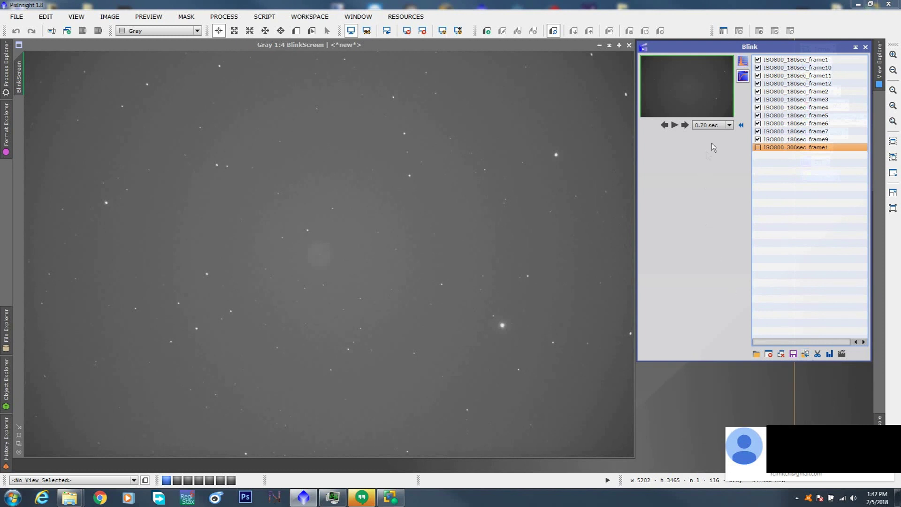
Step: Set the blink delay to 0.20 sec and play from ISO800_180sec_frame1, stopping on frame6
left_click(730, 125)
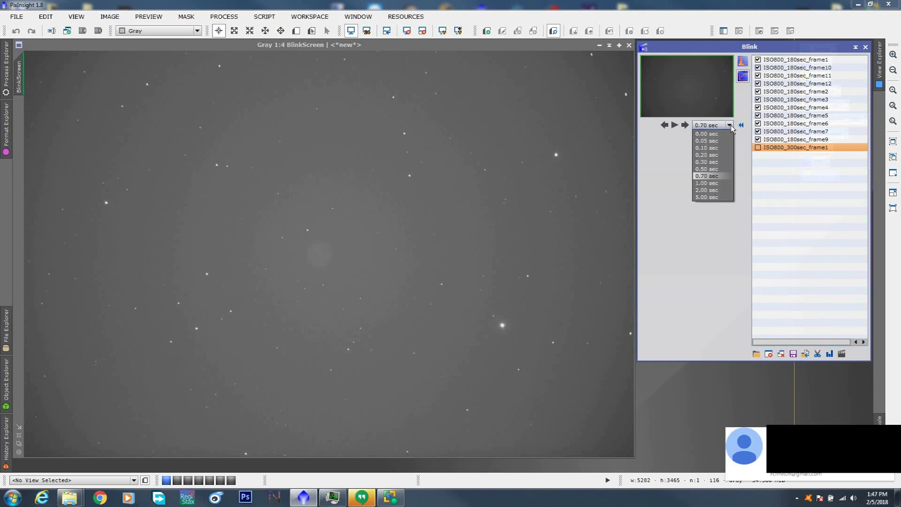
left_click(710, 154)
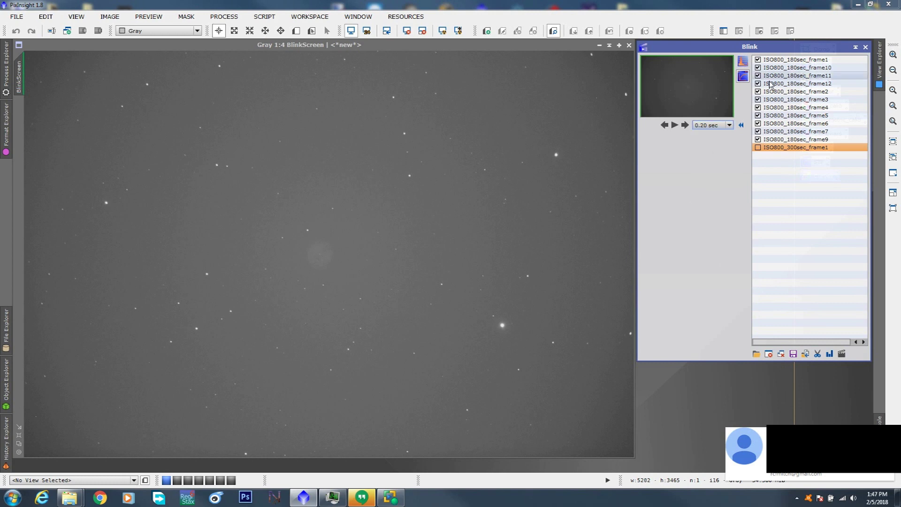
left_click(685, 125)
left_click(675, 125)
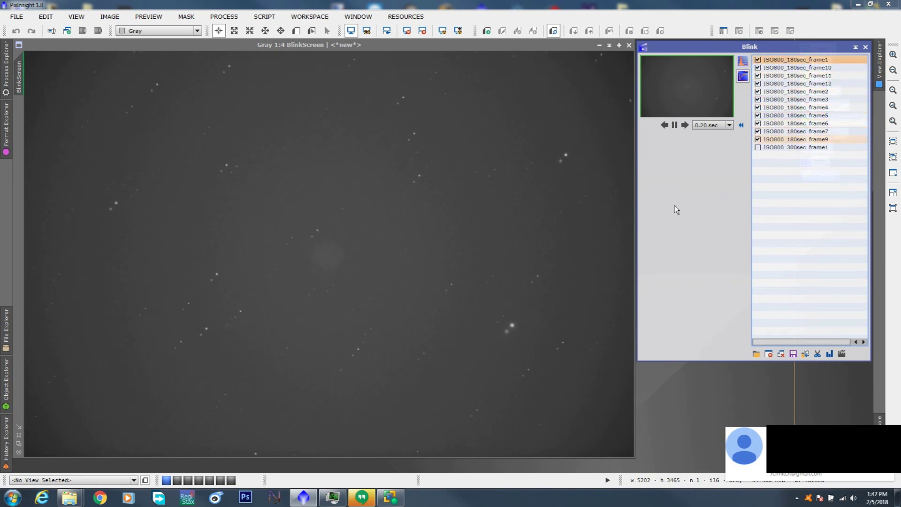
left_click(675, 125)
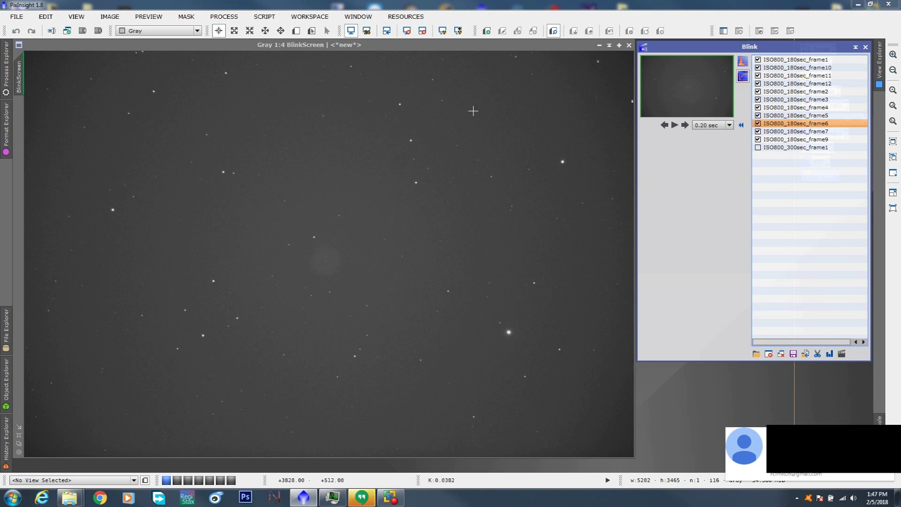
left_click(258, 17)
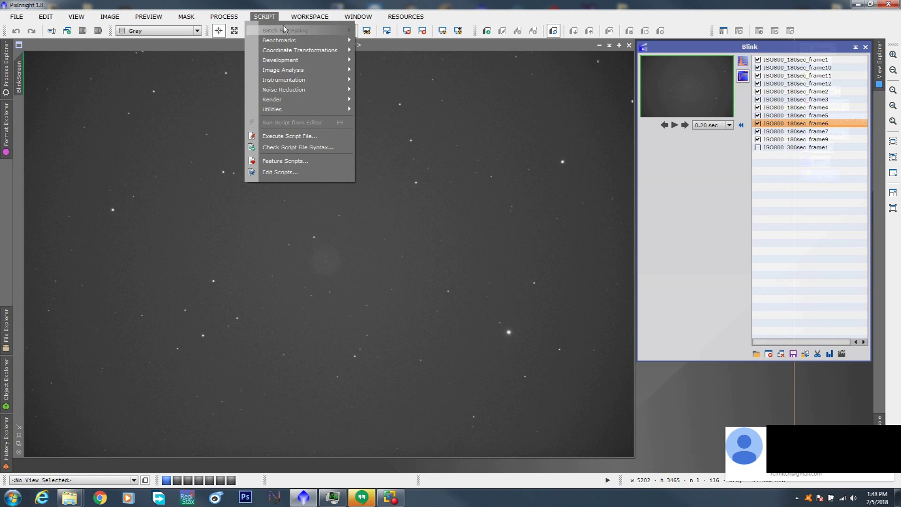
mouse_move(289, 32)
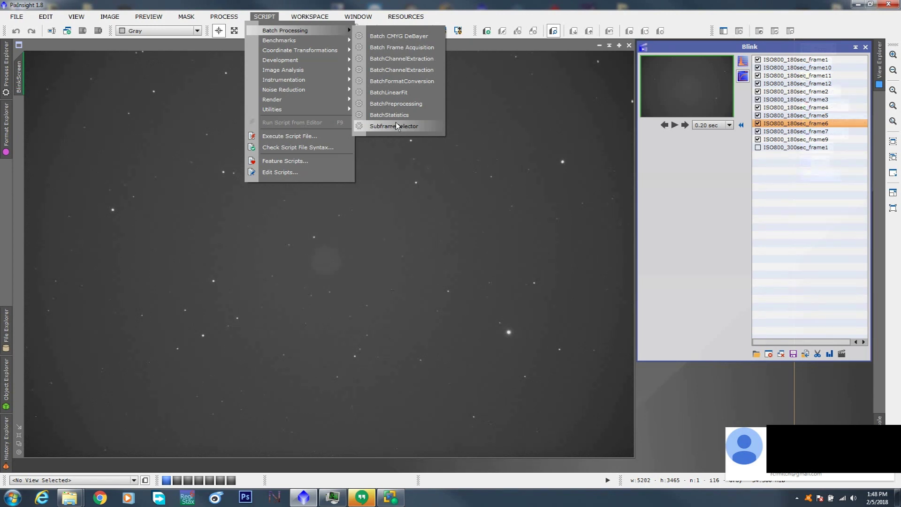
left_click(524, 23)
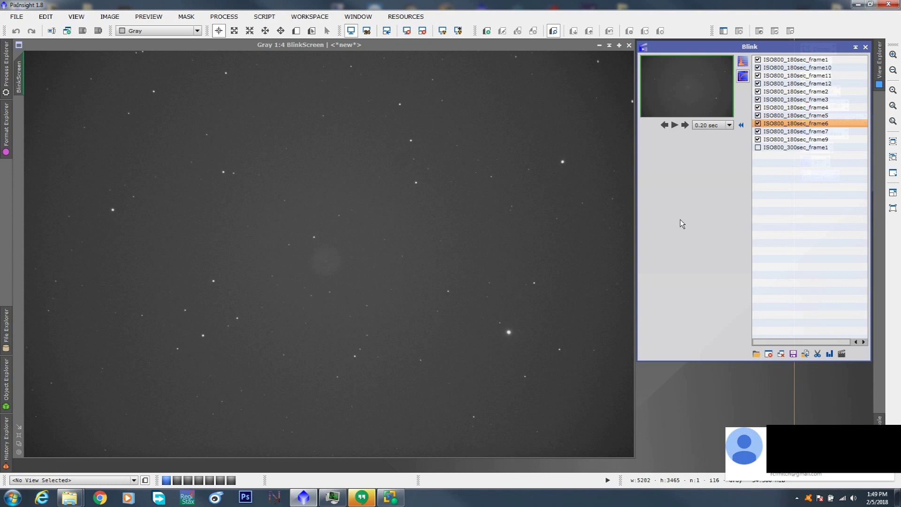
Step: Display ISO800_300sec_frame1 in the BlinkScreen to compare it with the 180-second frames
left_click(785, 147)
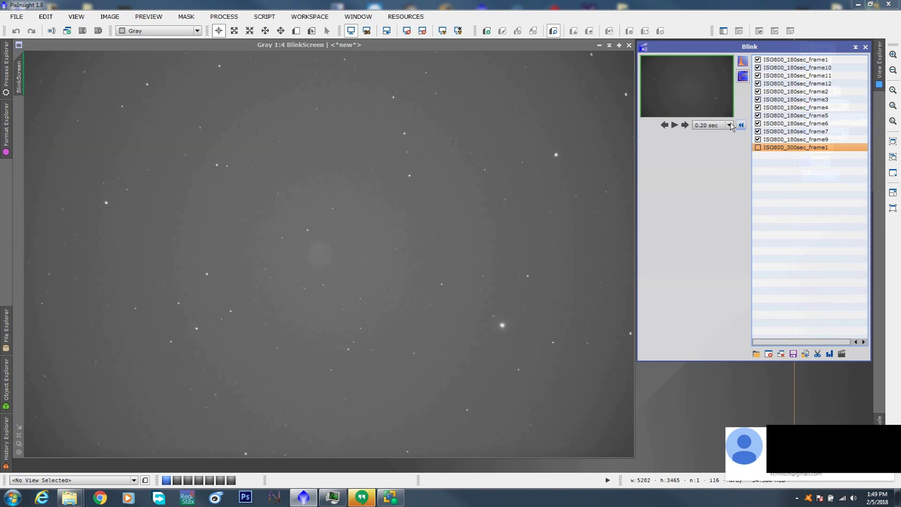
Step: Step from ISO800_180sec_frame9 back to ISO800_180sec_frame1 in the BlinkScreen
left_click(779, 139)
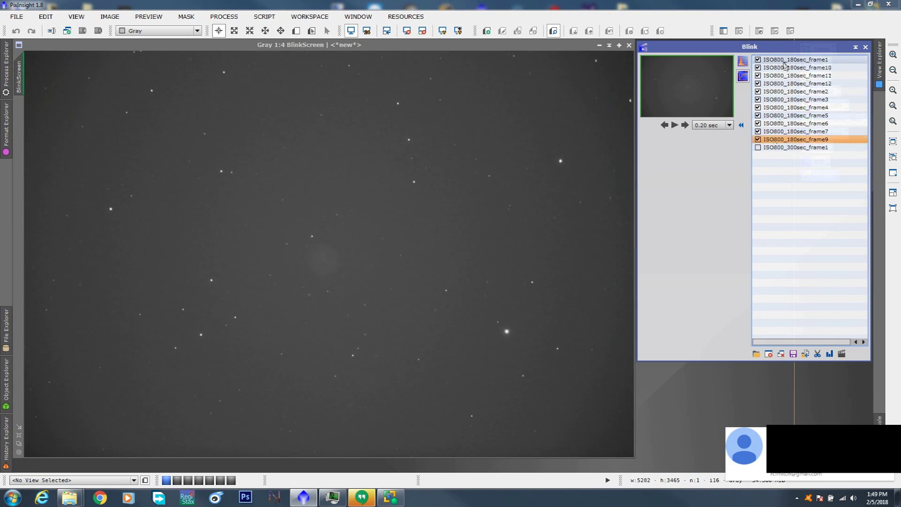
left_click(785, 60)
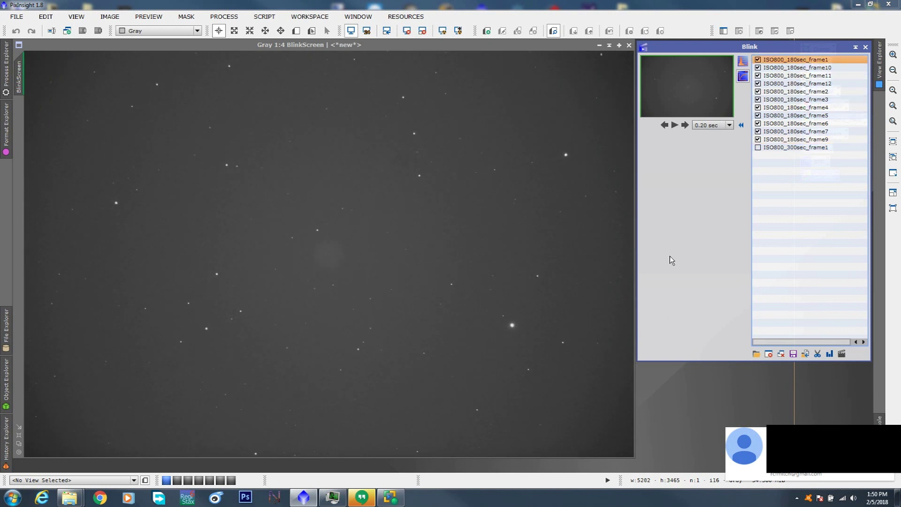